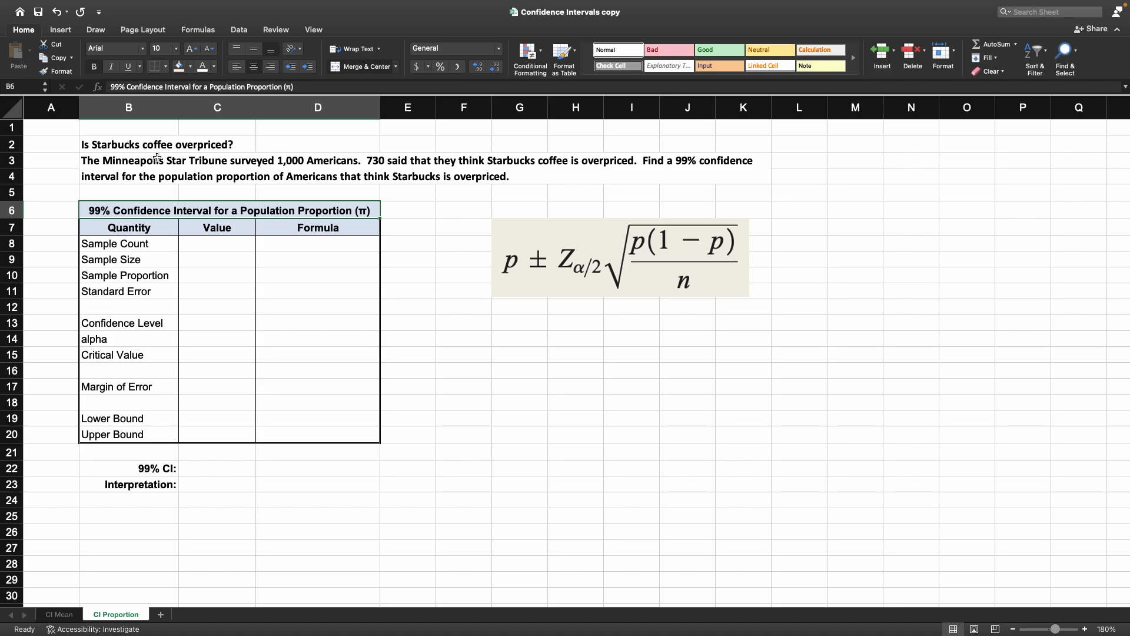
# Step: Read the Starbucks survey problem statement and the confidence interval formula picture
pyautogui.click(164, 147)
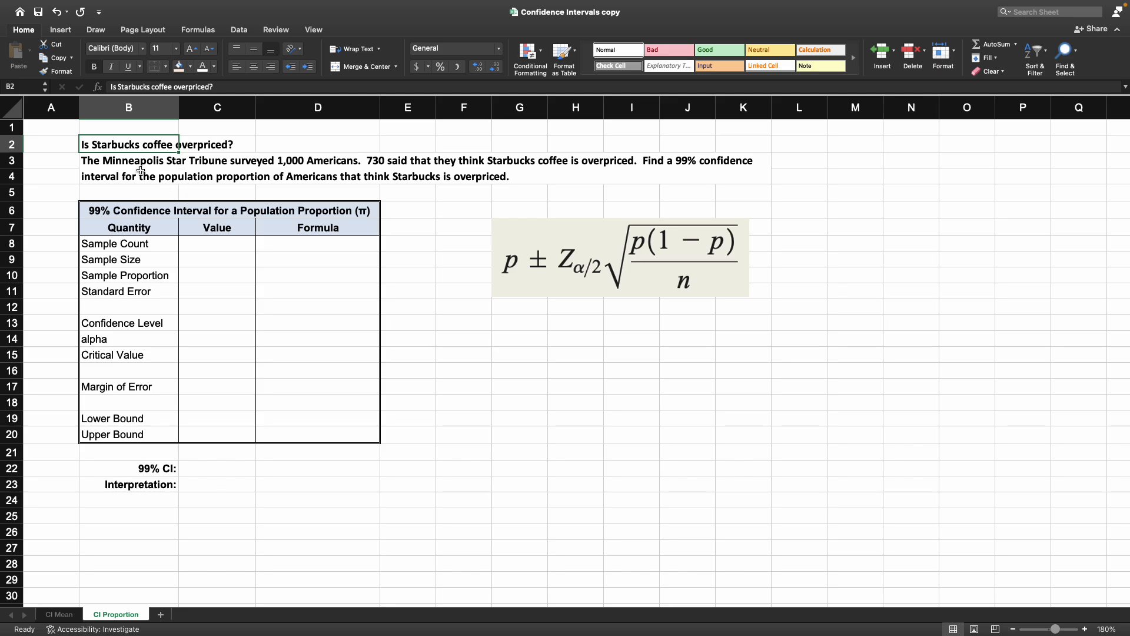
pyautogui.click(144, 166)
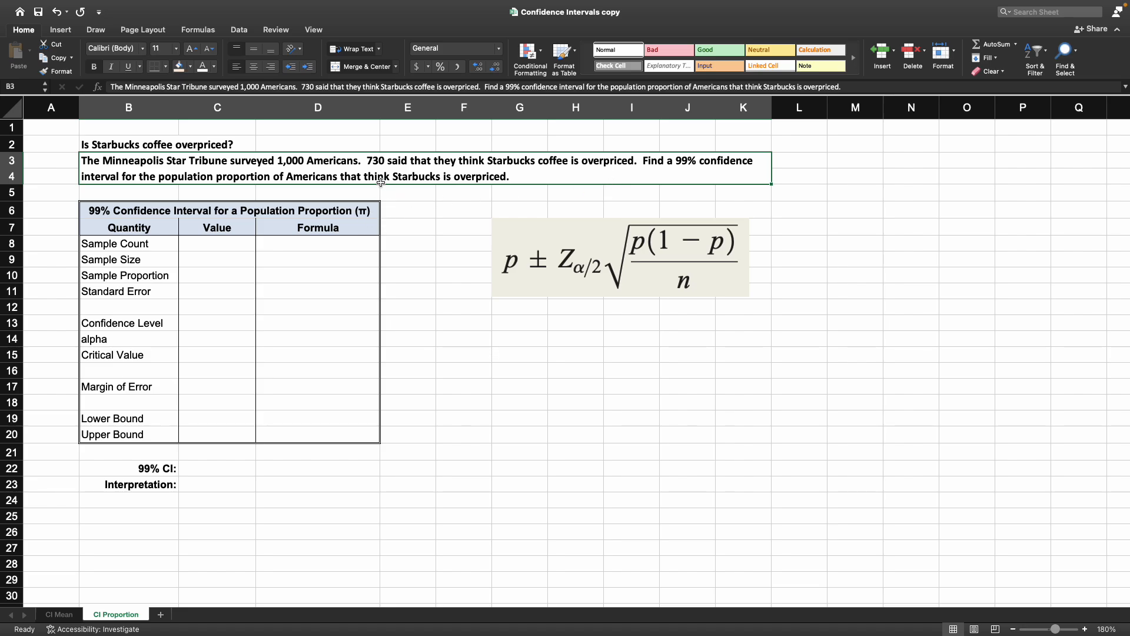
pyautogui.click(569, 229)
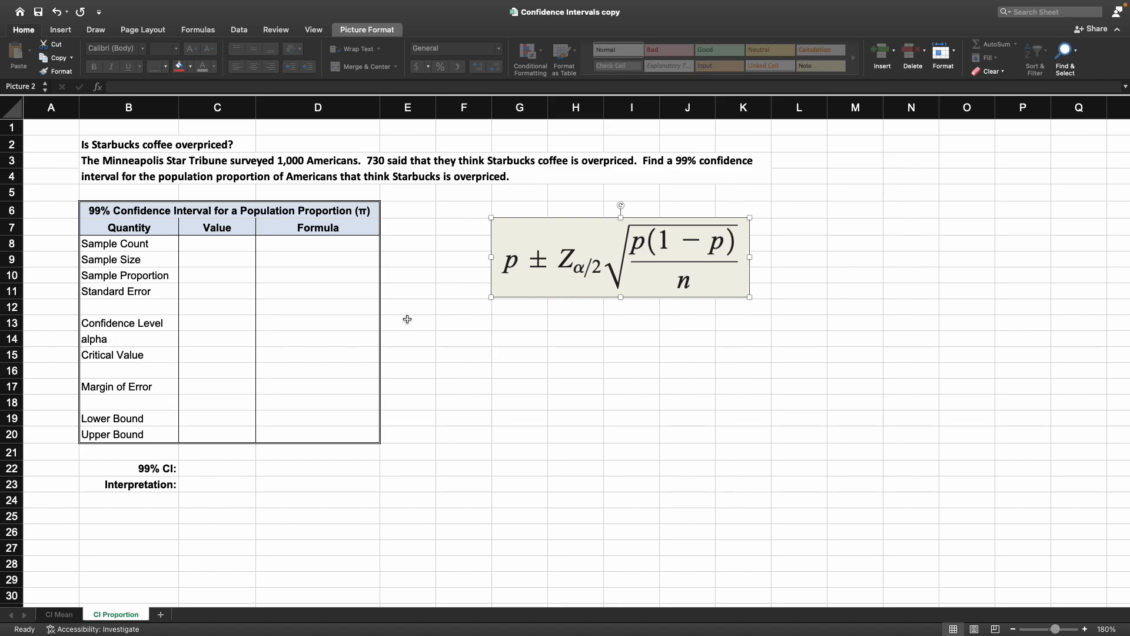
# Step: Enter the sample size 1000 and the sample count 730 in the Value column
pyautogui.click(248, 257)
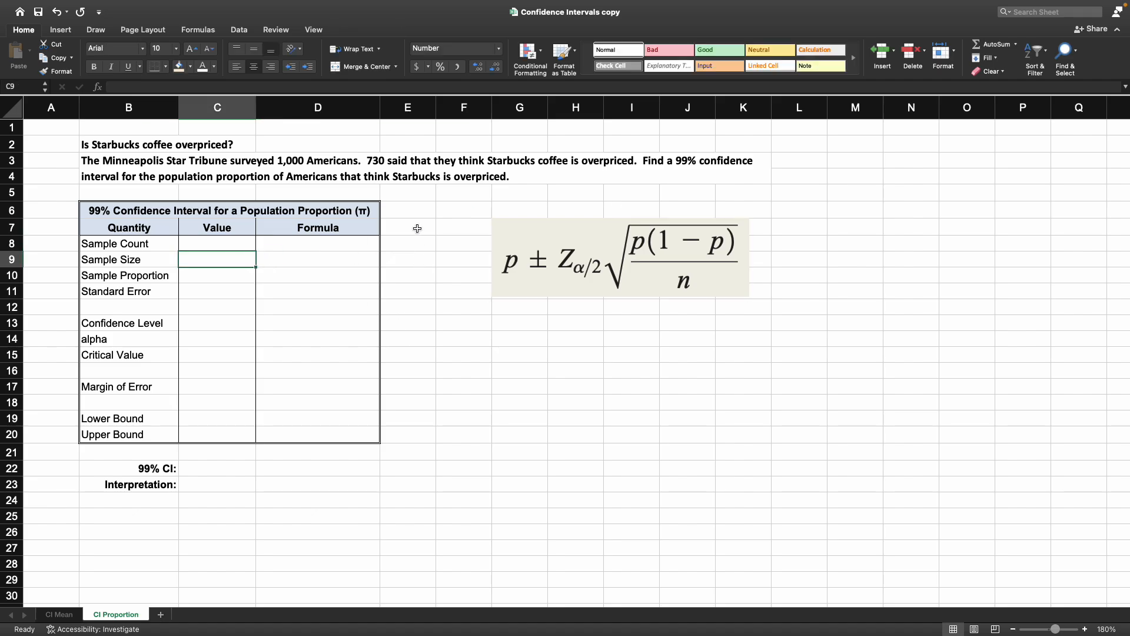
pyautogui.write('1000')
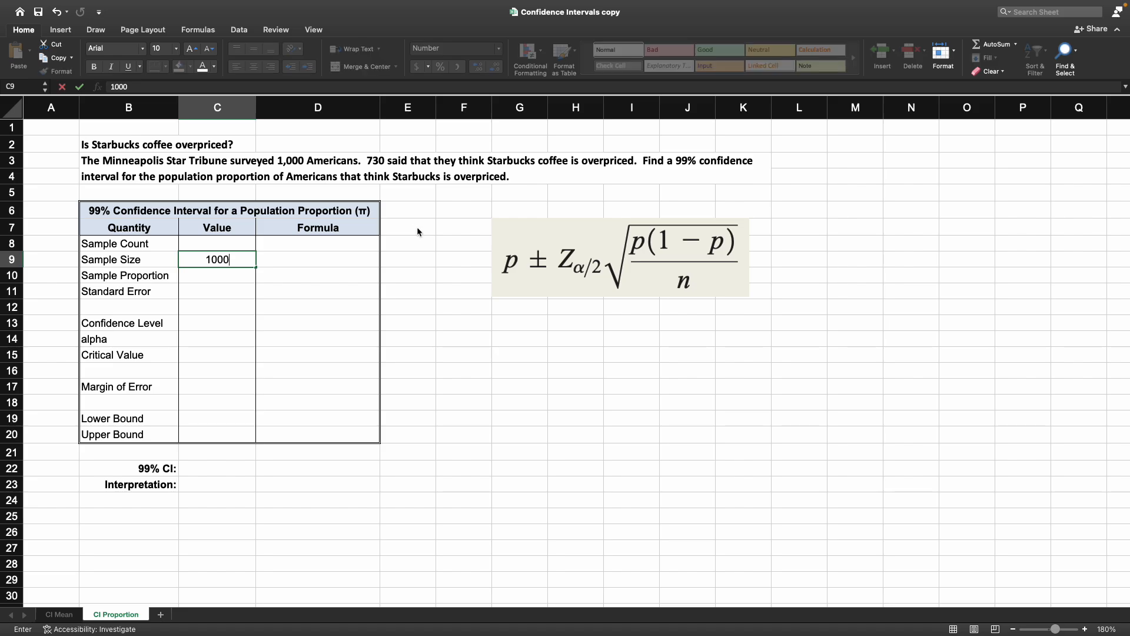
pyautogui.press('Return')
pyautogui.press('Up')
pyautogui.press('Up')
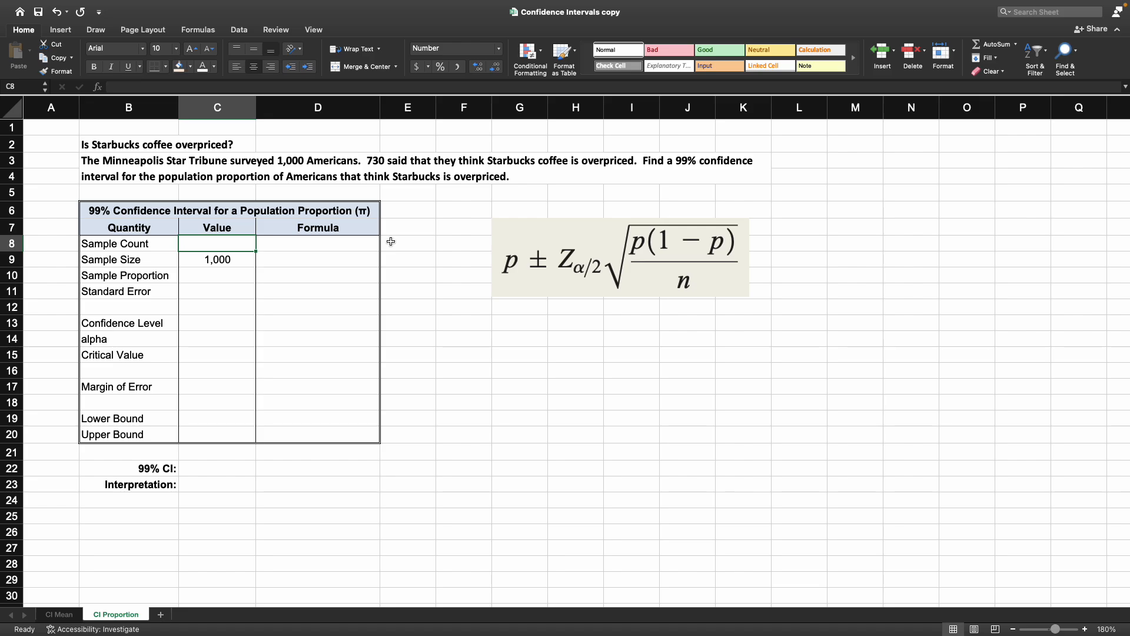
pyautogui.write('730')
pyautogui.press('Return')
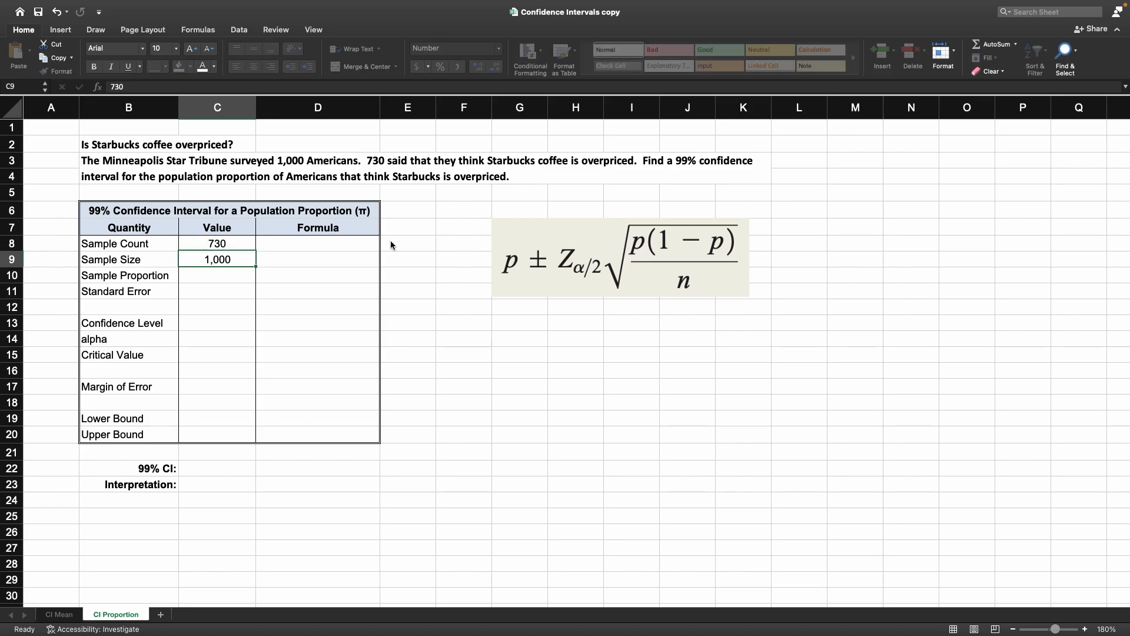
# Step: Compute the sample proportion as the sample count divided by the sample size
pyautogui.press('Return')
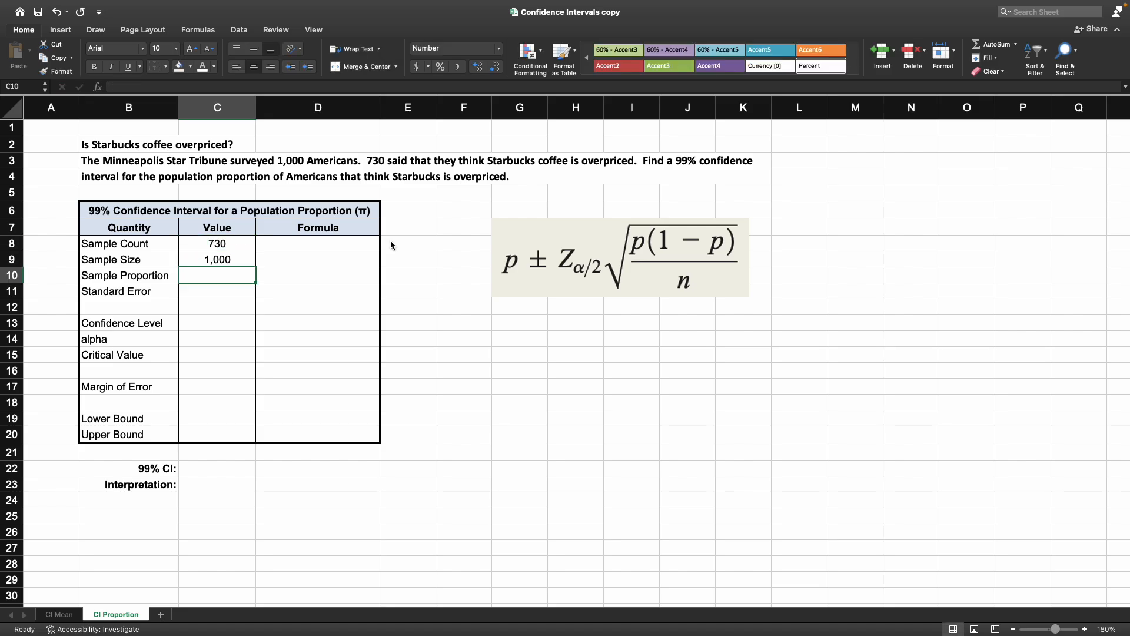
pyautogui.write('=')
pyautogui.press('Up')
pyautogui.press('Up')
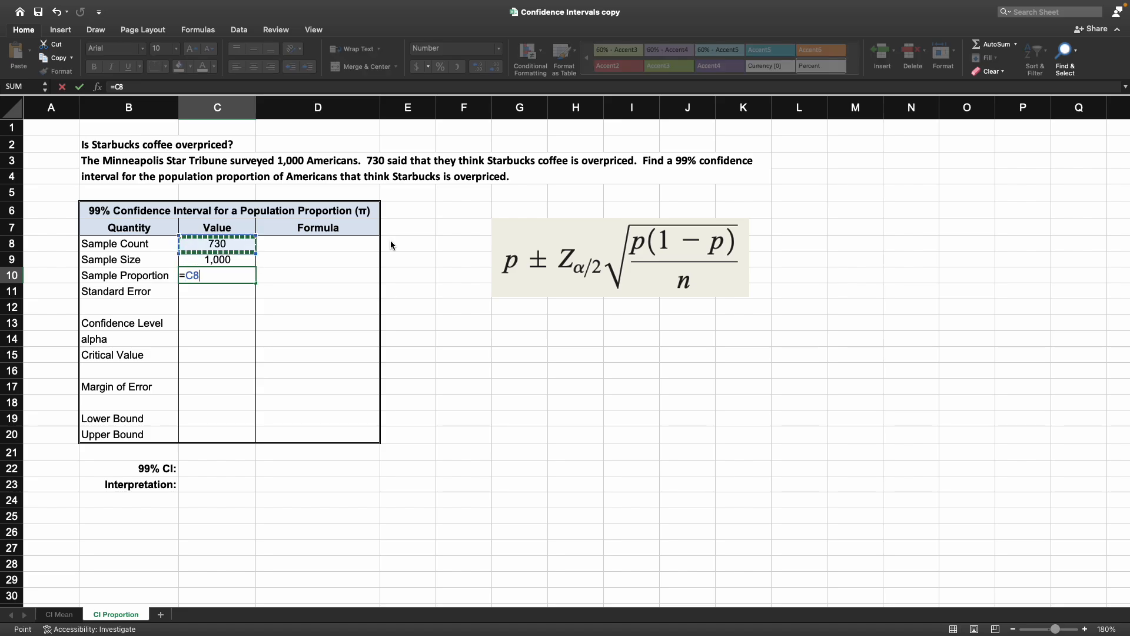
pyautogui.write('/')
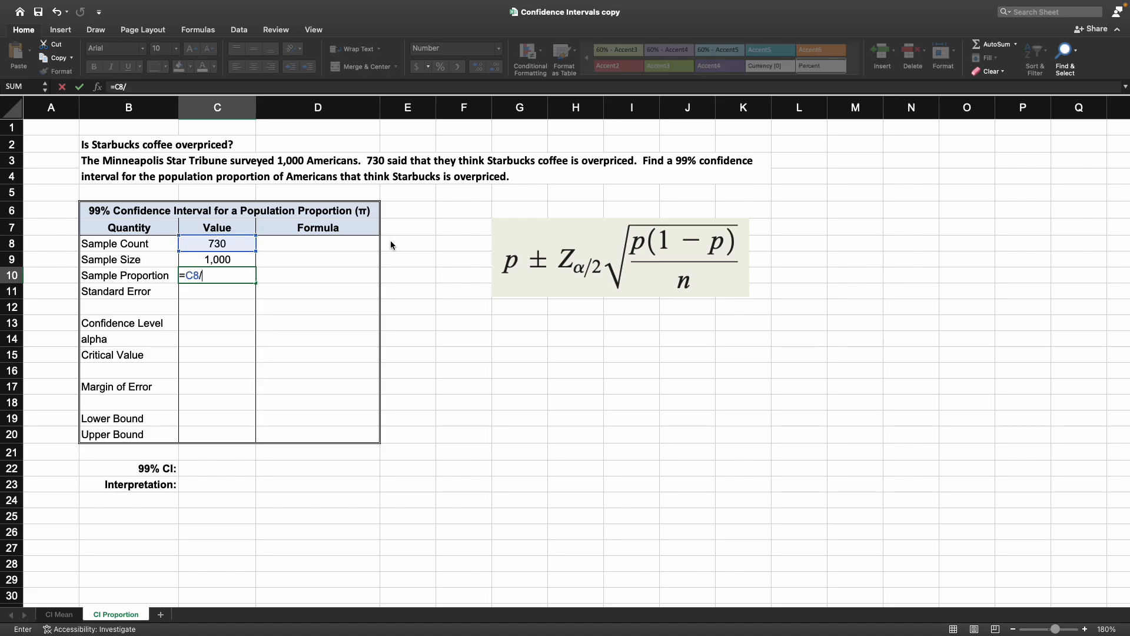
pyautogui.press('Up')
pyautogui.press('Return')
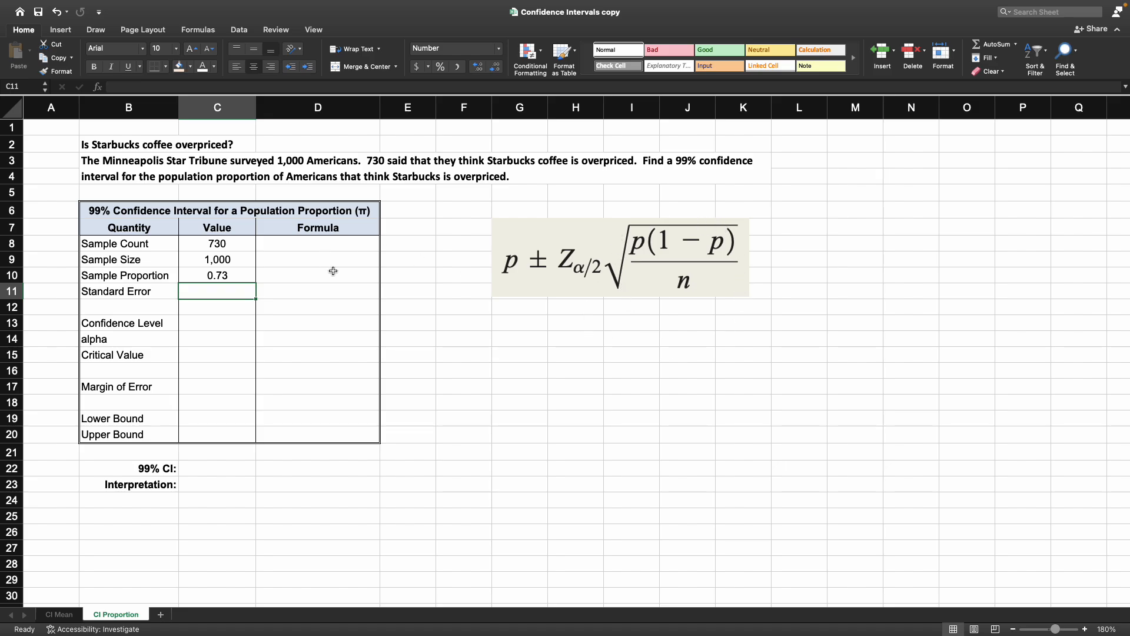
# Step: Compute the standard error with the formula =SQRT(C10*(1-C10)/C9)
pyautogui.write('=sq')
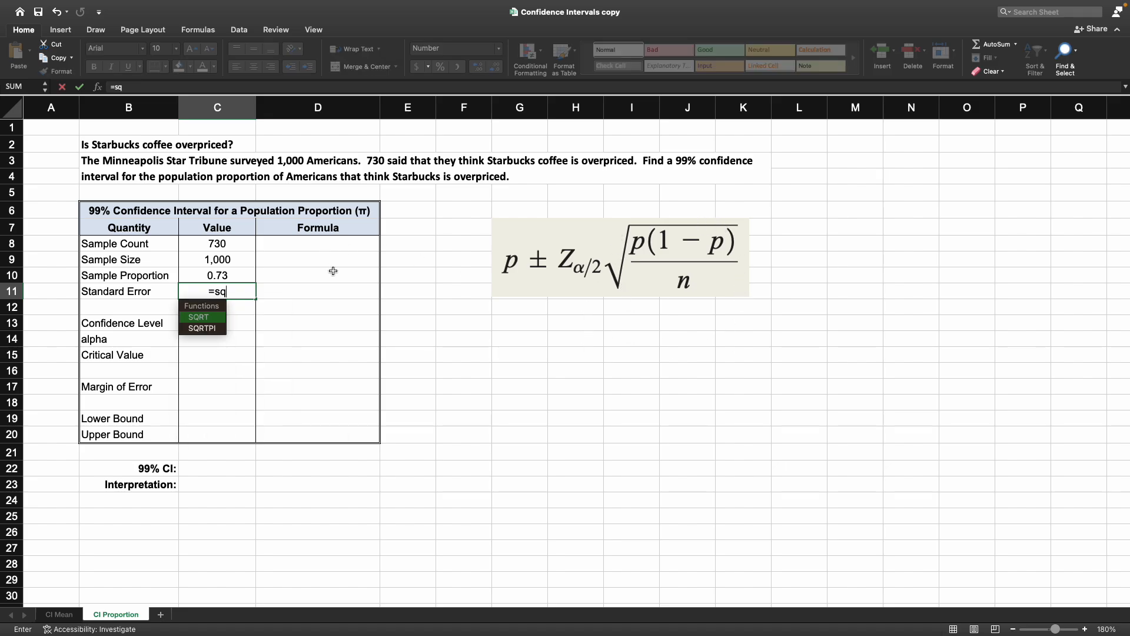
pyautogui.press('Tab')
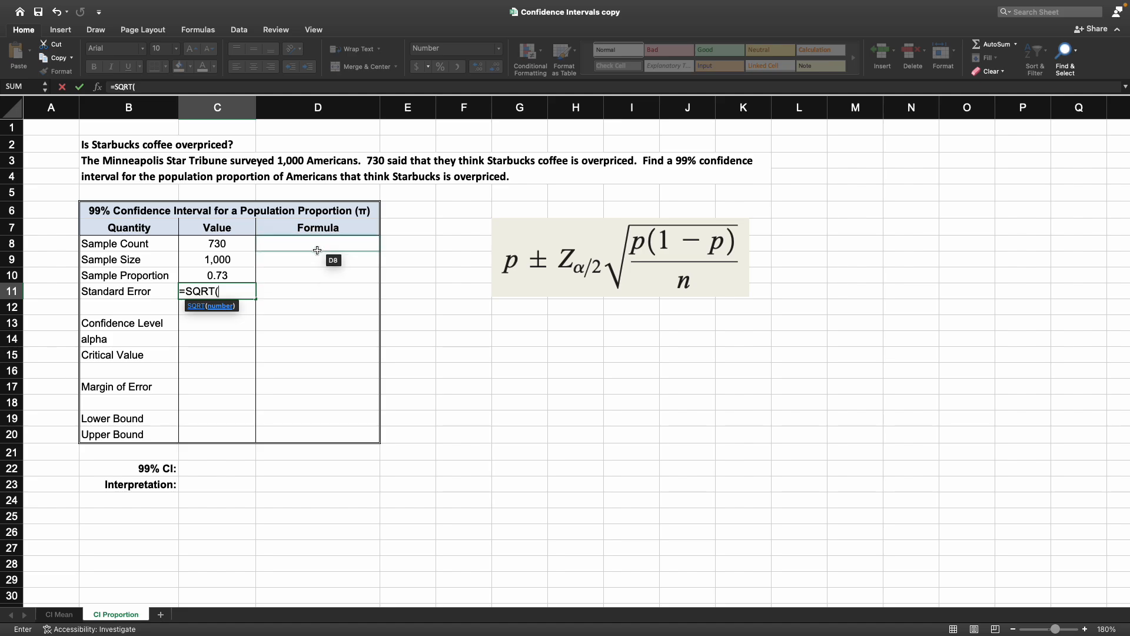
pyautogui.click(235, 273)
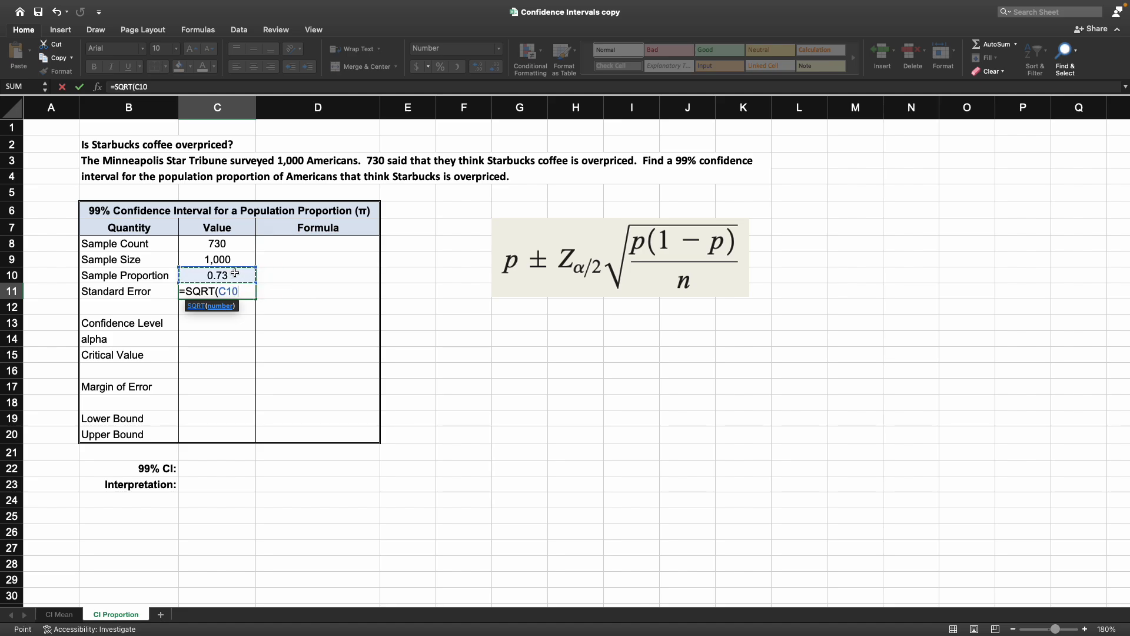
pyautogui.write('*')
pyautogui.click(234, 273)
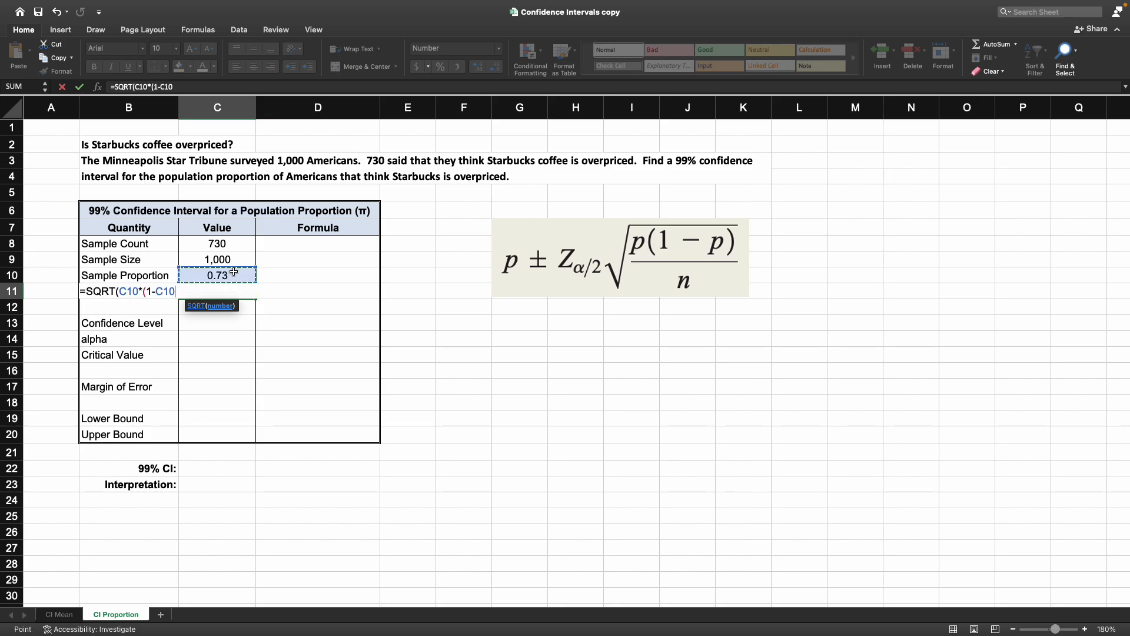
pyautogui.write(')')
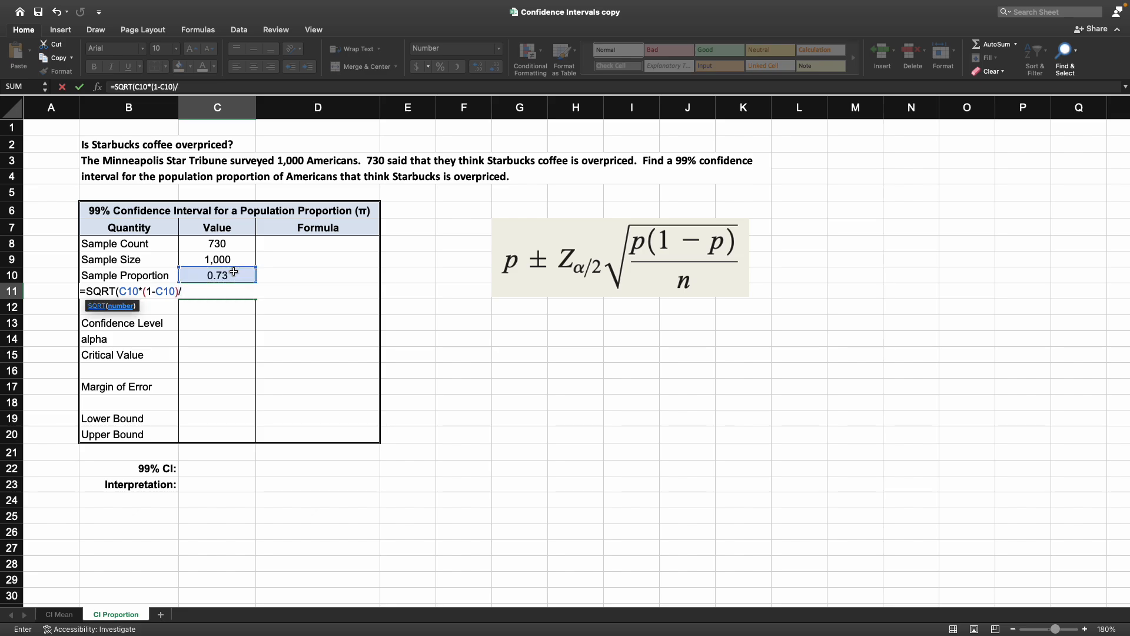
pyautogui.write('/')
pyautogui.click(243, 260)
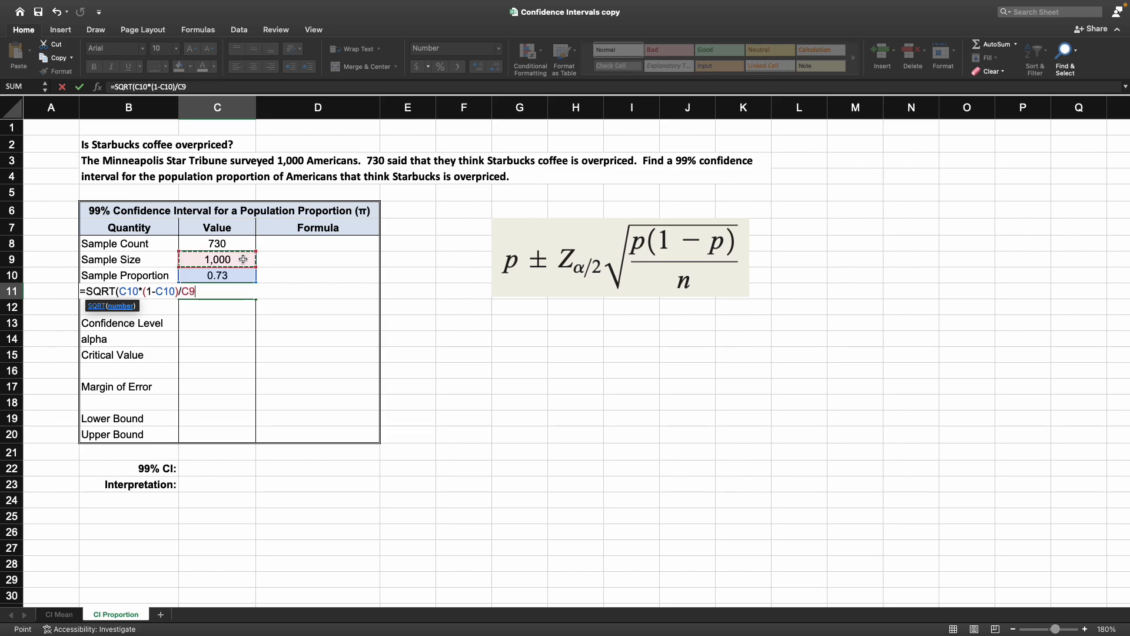
pyautogui.write(')')
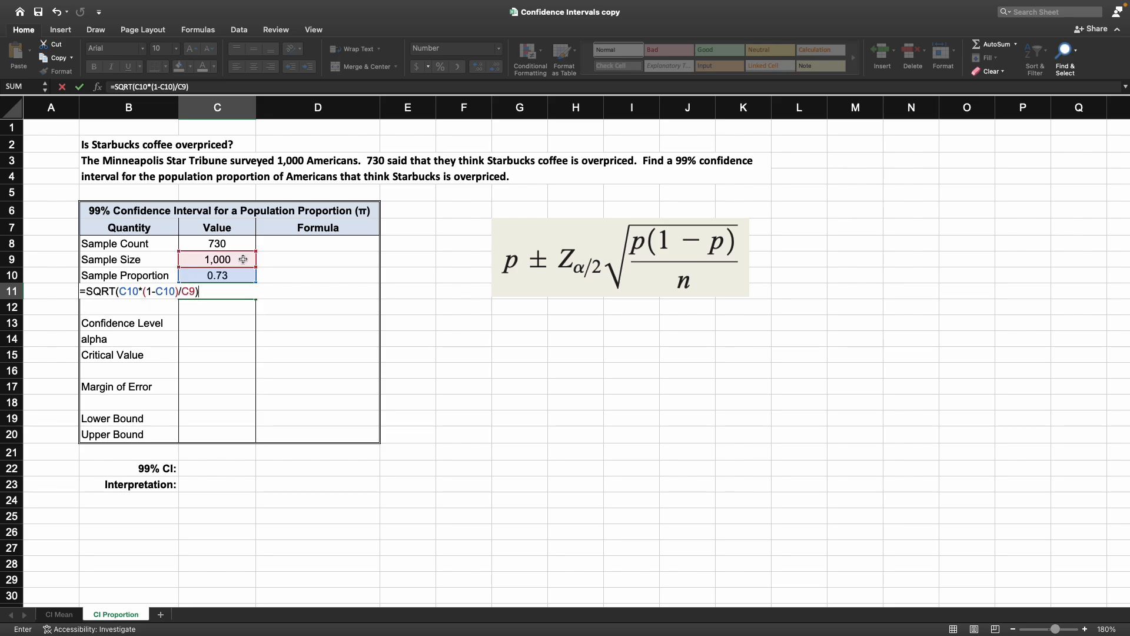
pyautogui.press('Return')
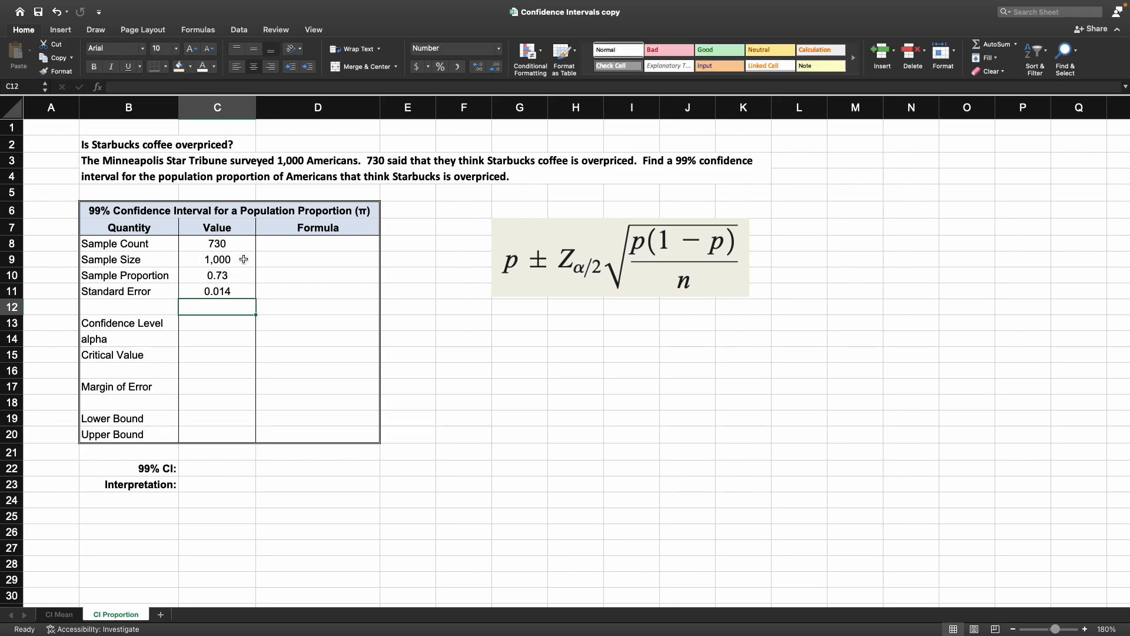
pyautogui.moveTo(282, 276); pyautogui.dragTo(283, 292)
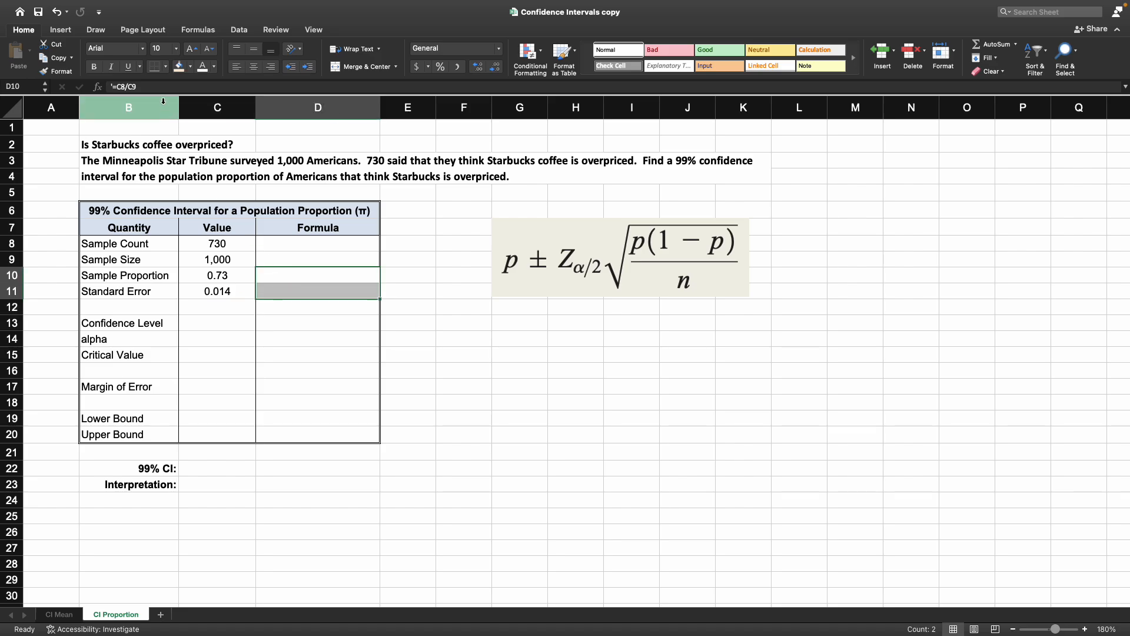
pyautogui.click(190, 67)
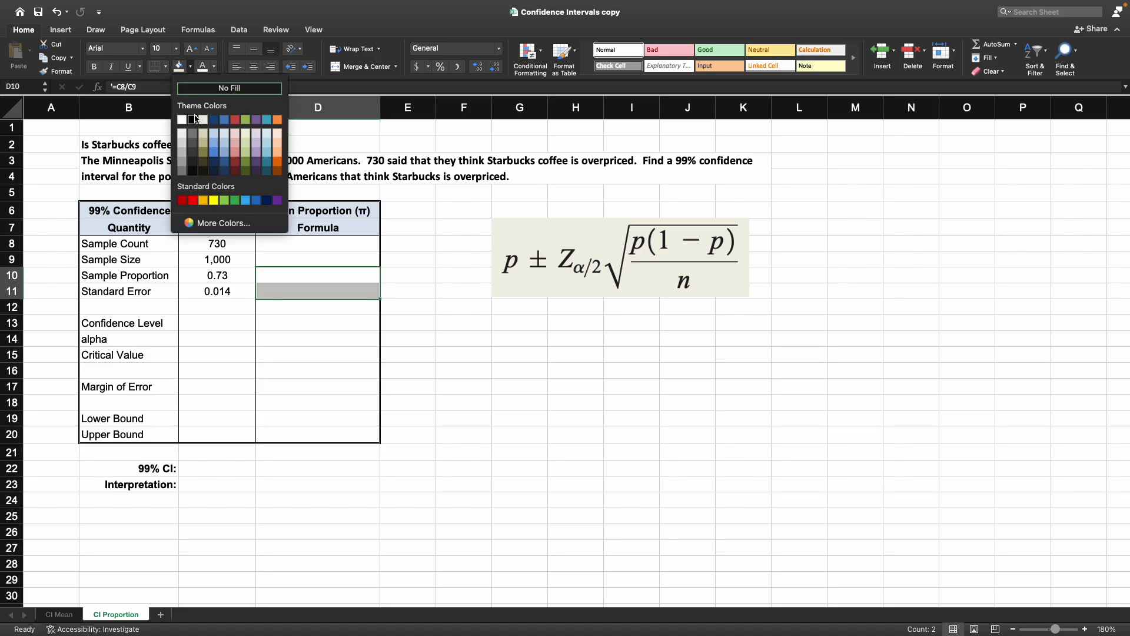
pyautogui.click(194, 117)
pyautogui.click(429, 355)
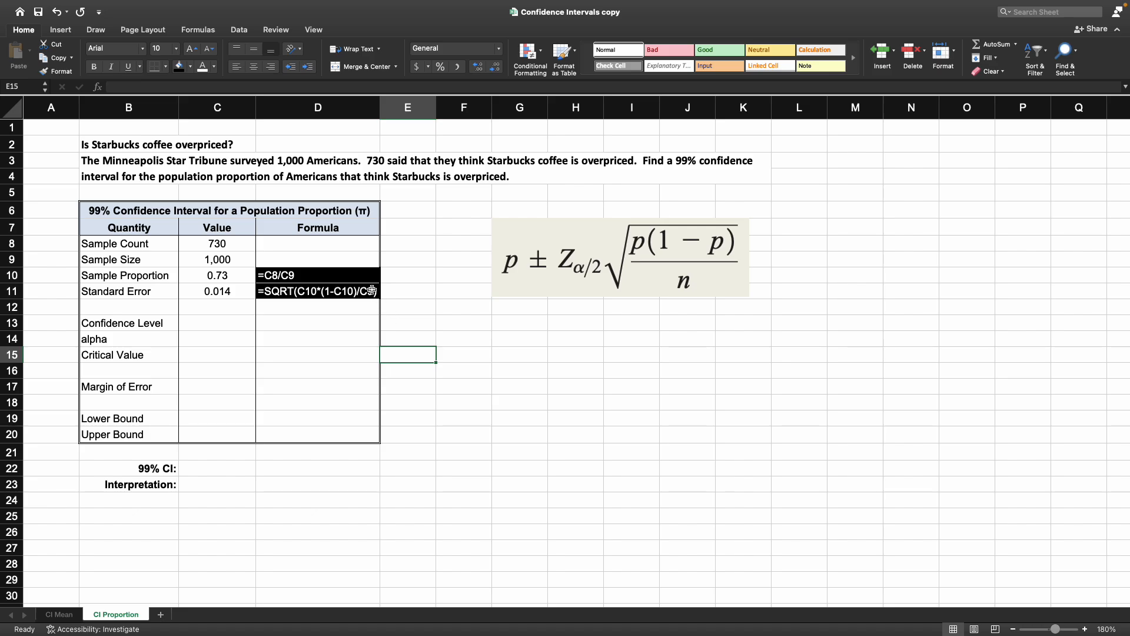
pyautogui.press('super+z')
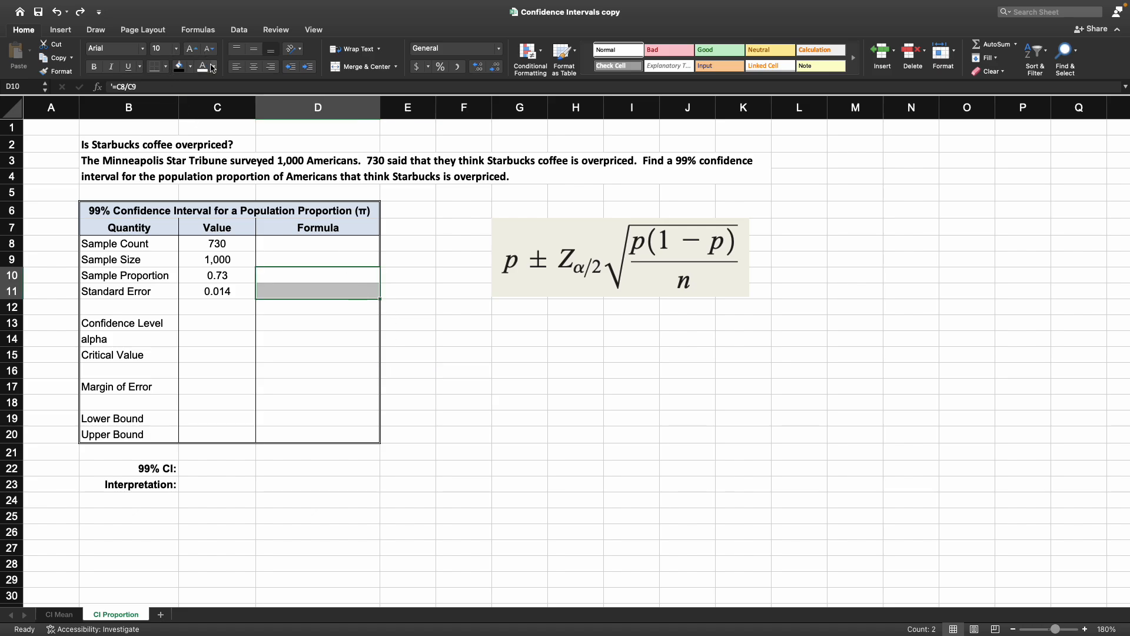
# Step: Set the font colour of the Formula cells beside sample proportion and standard error to black
pyautogui.click(214, 67)
pyautogui.click(221, 89)
pyautogui.click(316, 329)
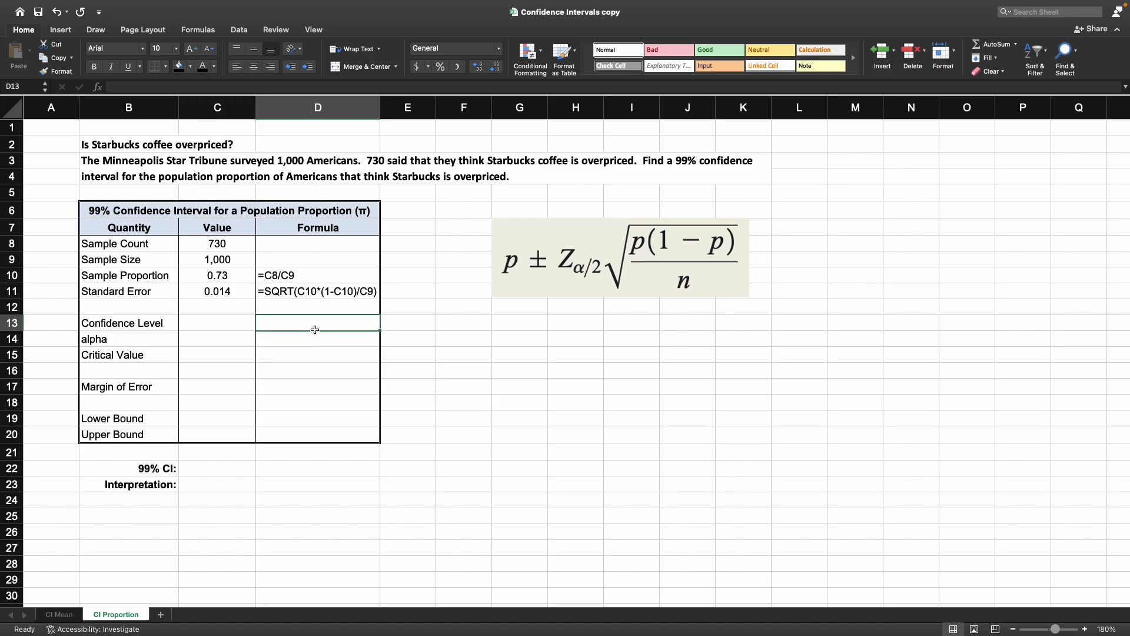
# Step: Enter 0.99 as the confidence level value
pyautogui.click(226, 276)
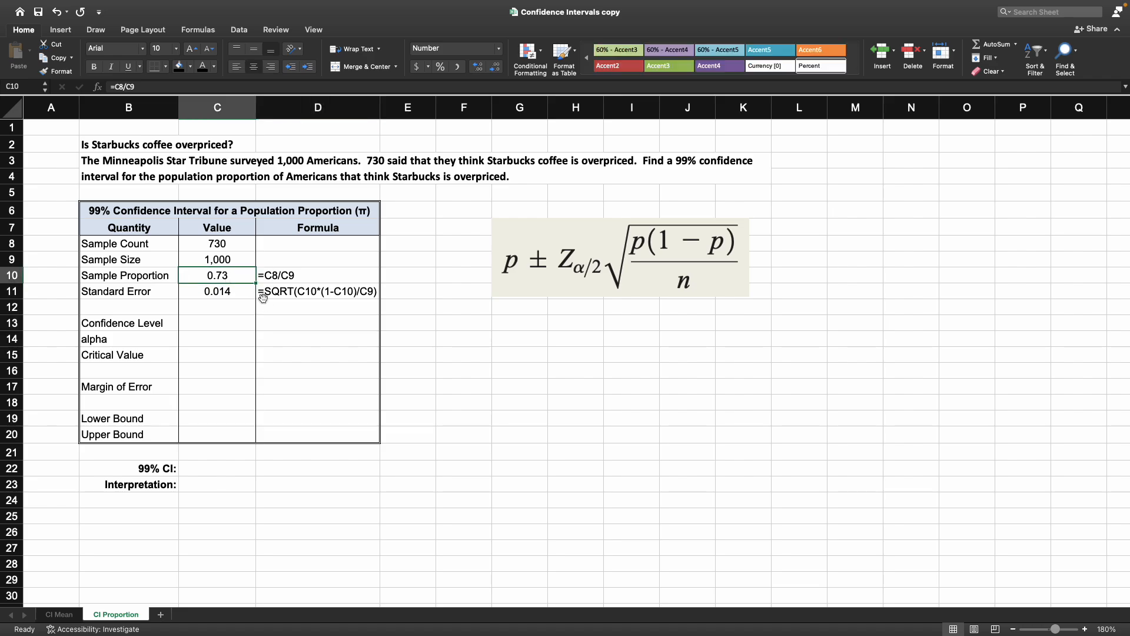
pyautogui.click(228, 292)
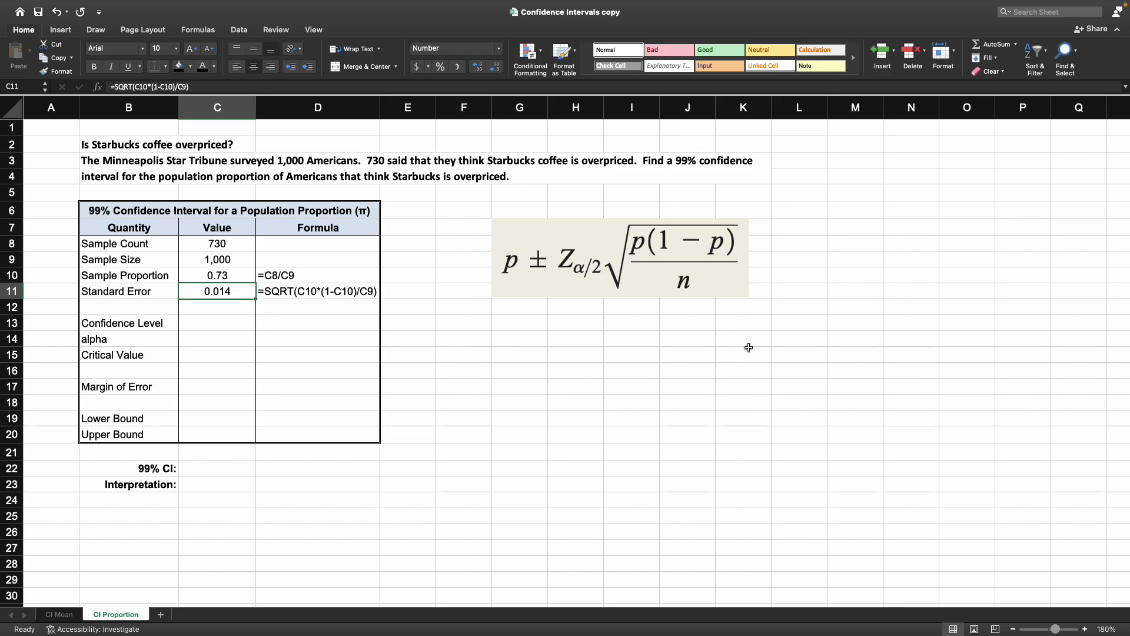
pyautogui.click(203, 330)
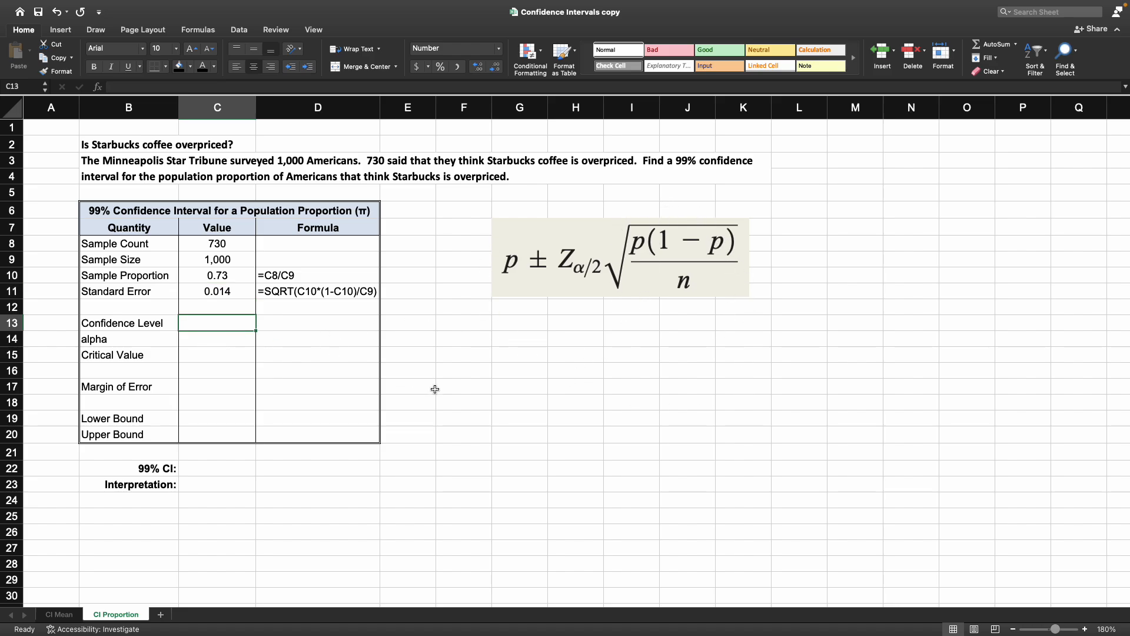
pyautogui.click(114, 209)
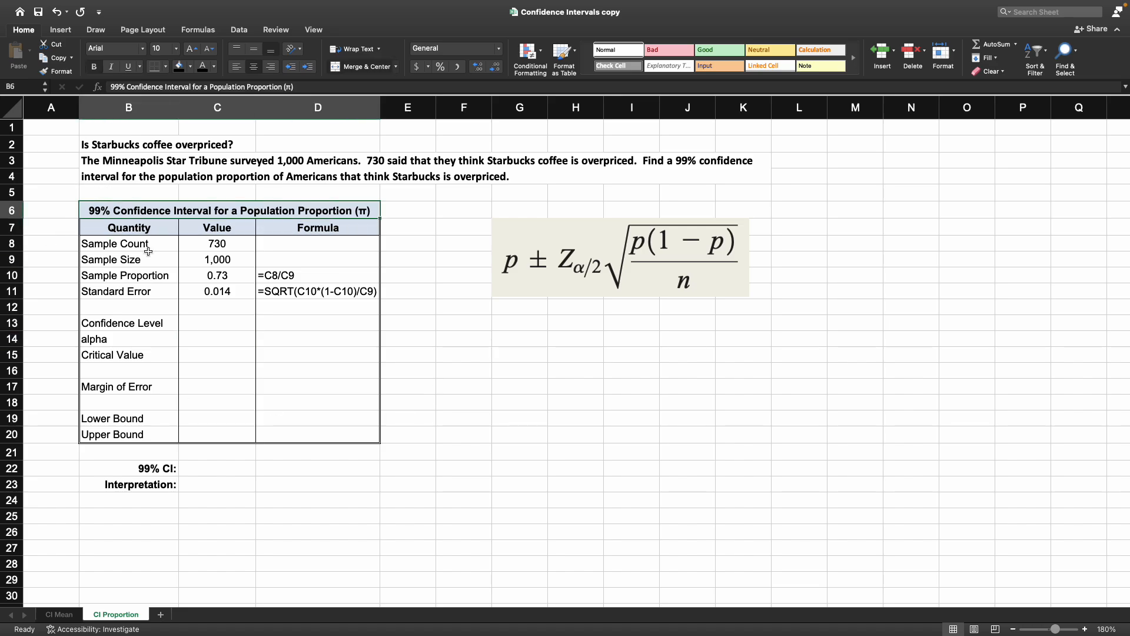
pyautogui.click(208, 322)
pyautogui.write('0.99')
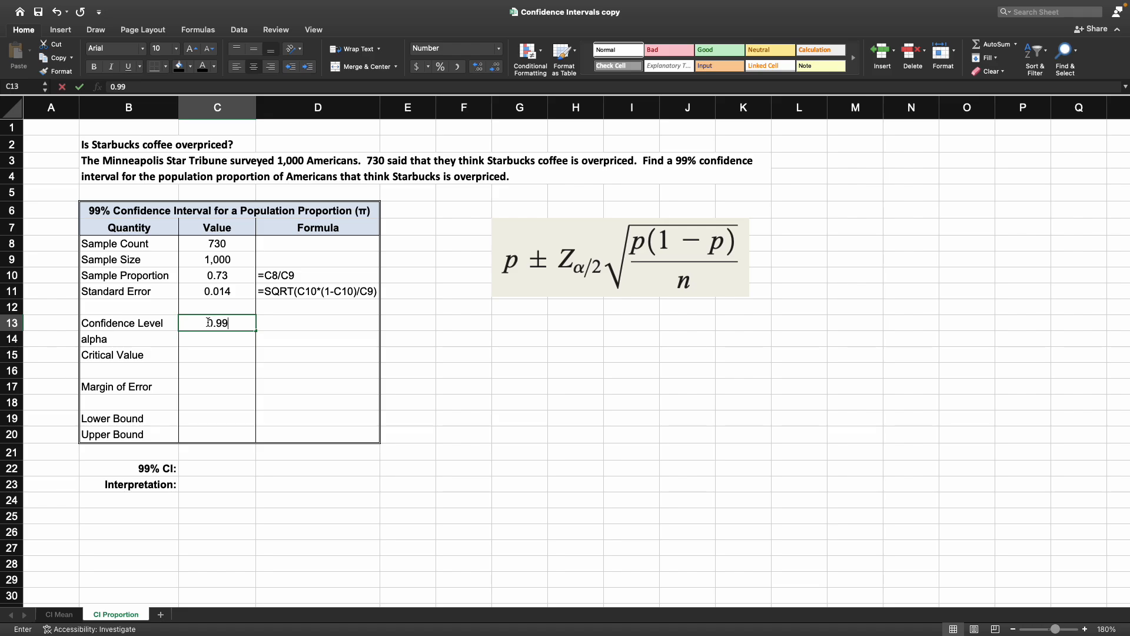
pyautogui.press('Return')
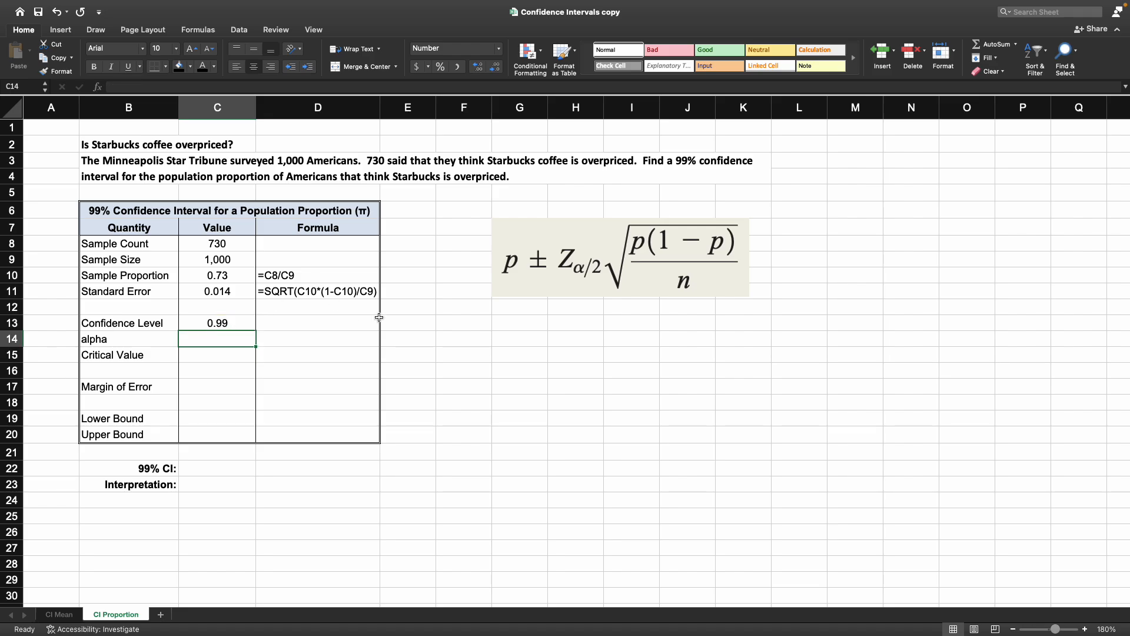
# Step: Compute alpha as one minus the confidence level
pyautogui.write('=')
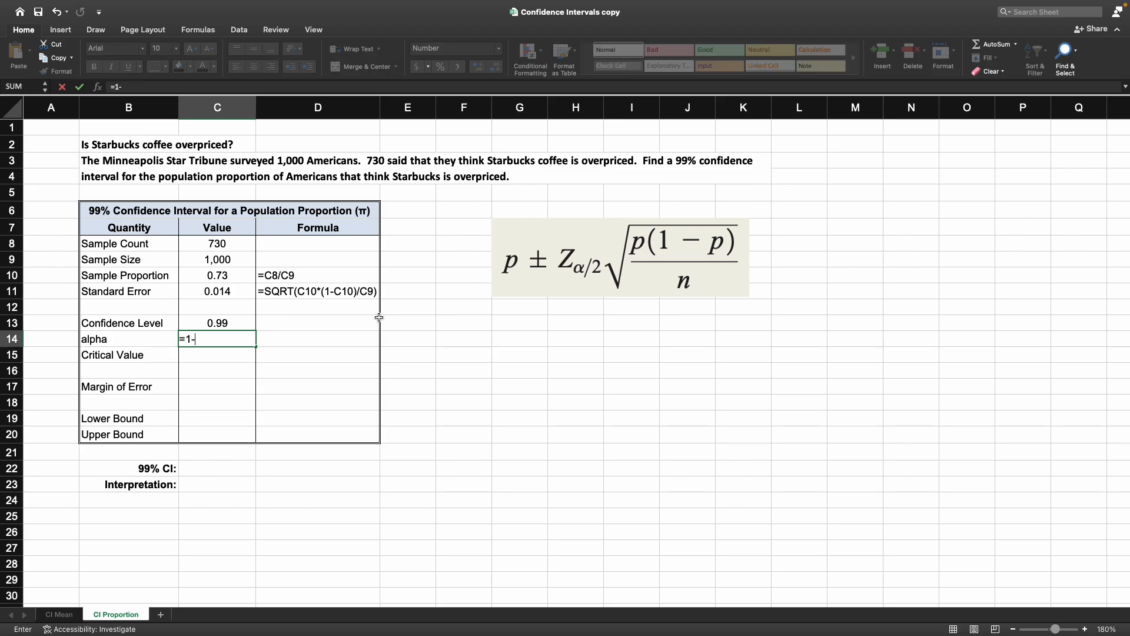
pyautogui.write('1-')
pyautogui.press('Up')
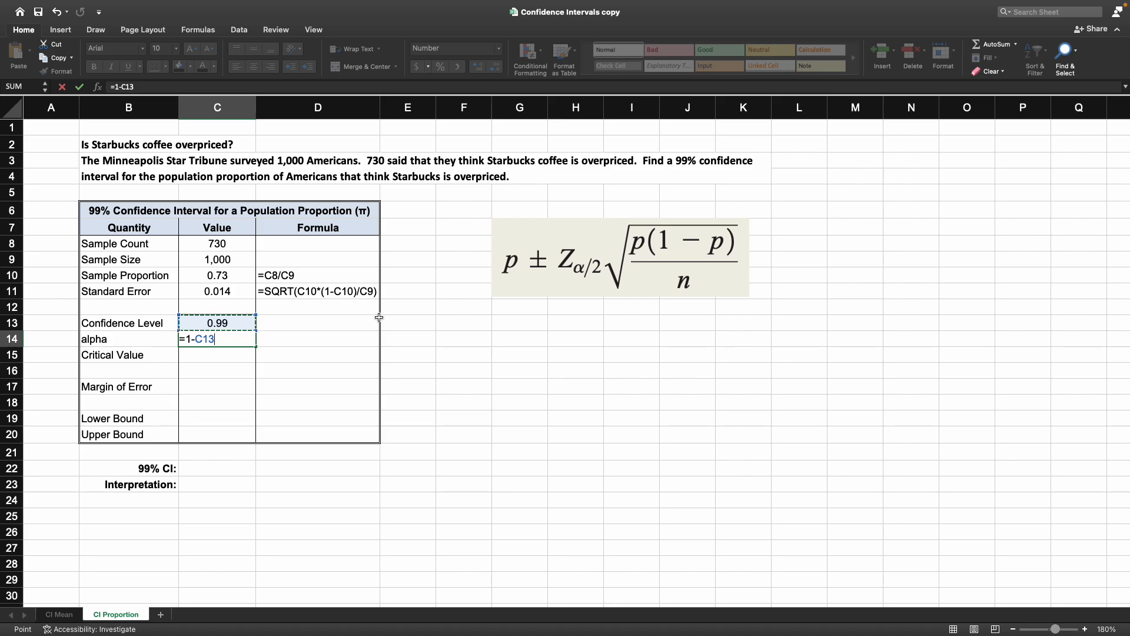
pyautogui.press('Return')
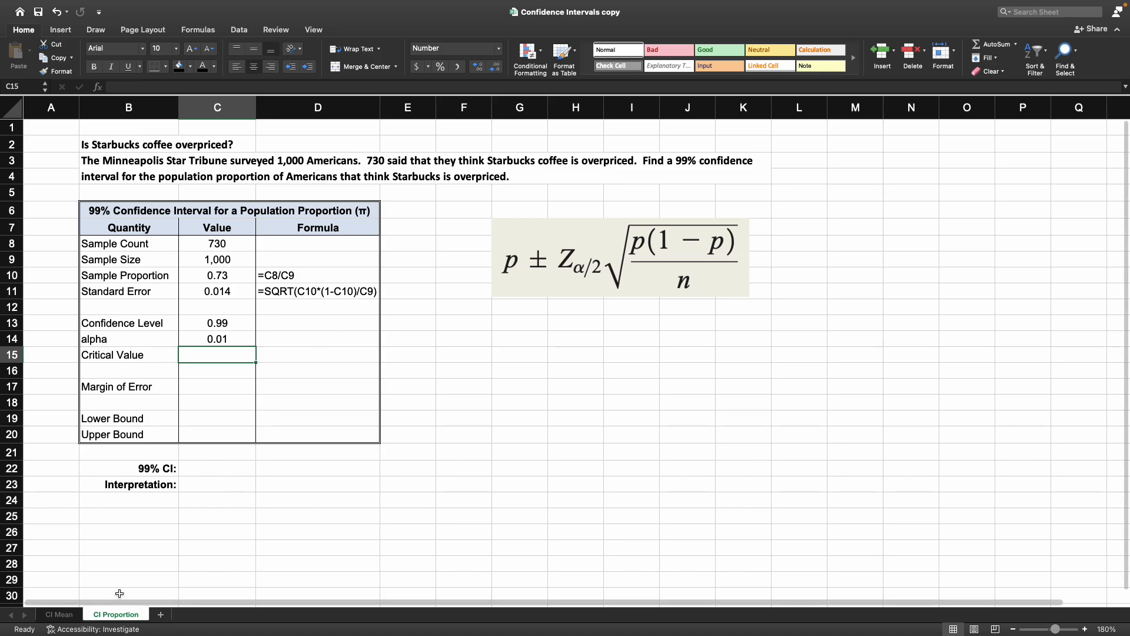
# Step: Check the worked example on the CI Mean sheet, then return to the CI Proportion sheet
pyautogui.click(61, 615)
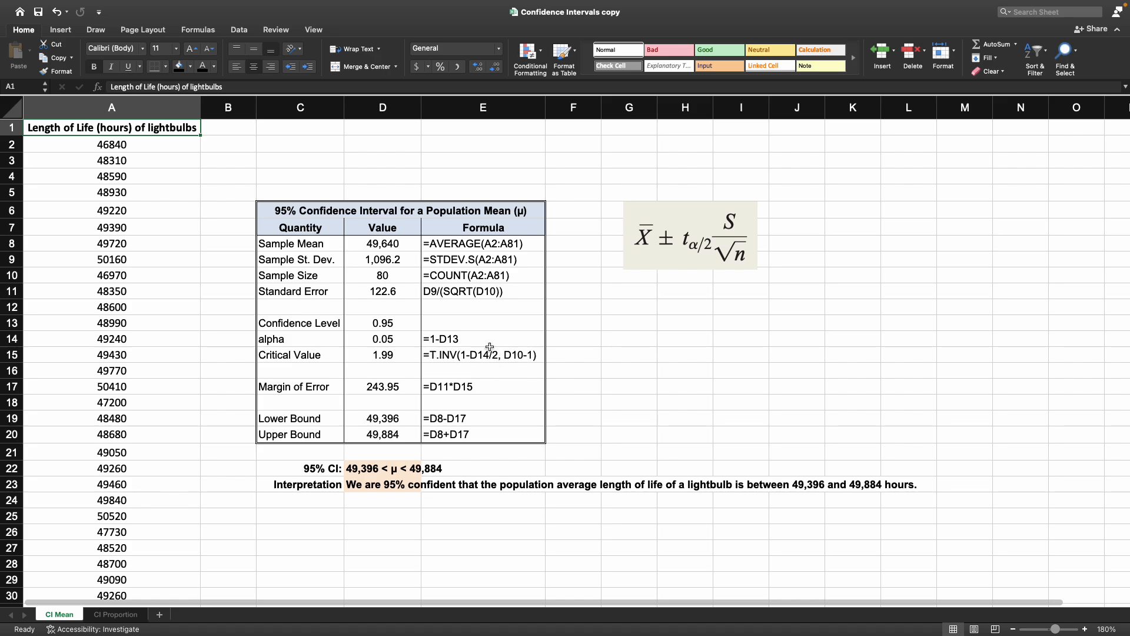
pyautogui.click(117, 614)
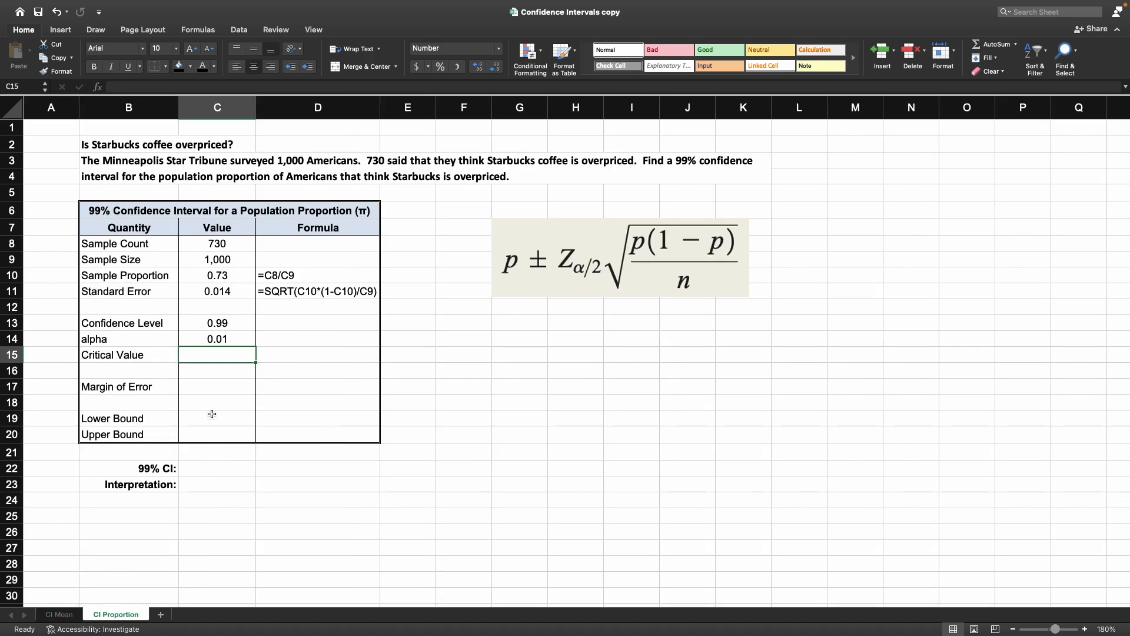
# Step: Calculate the critical value with =NORM.S.INV(1-C14/2) using alpha from the cell above
pyautogui.write('=N')
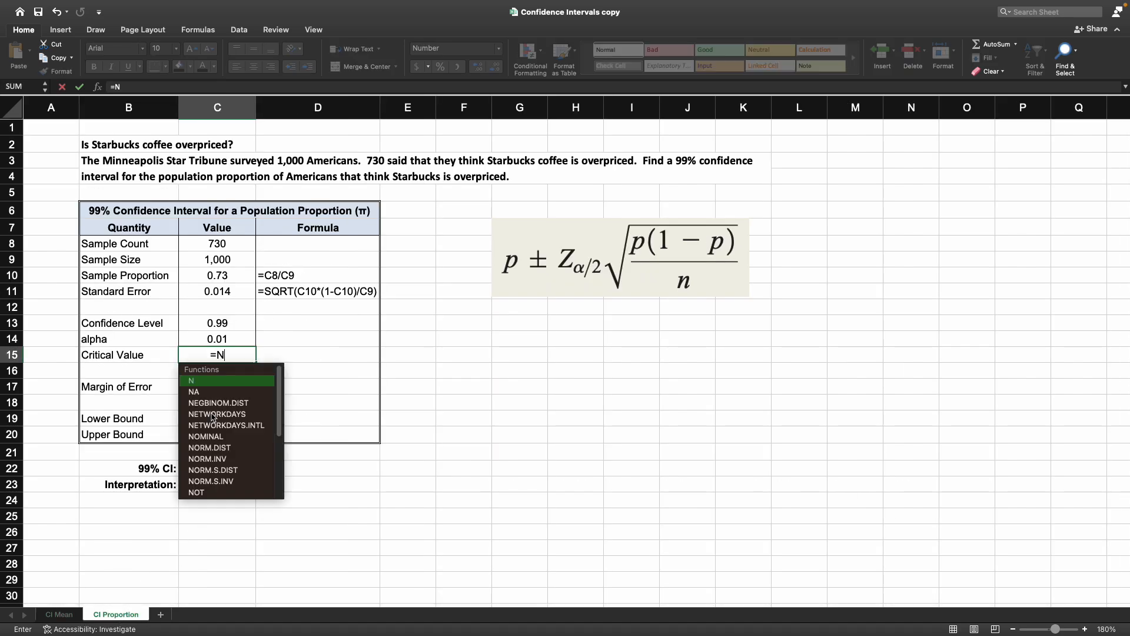
pyautogui.write('ORM.S')
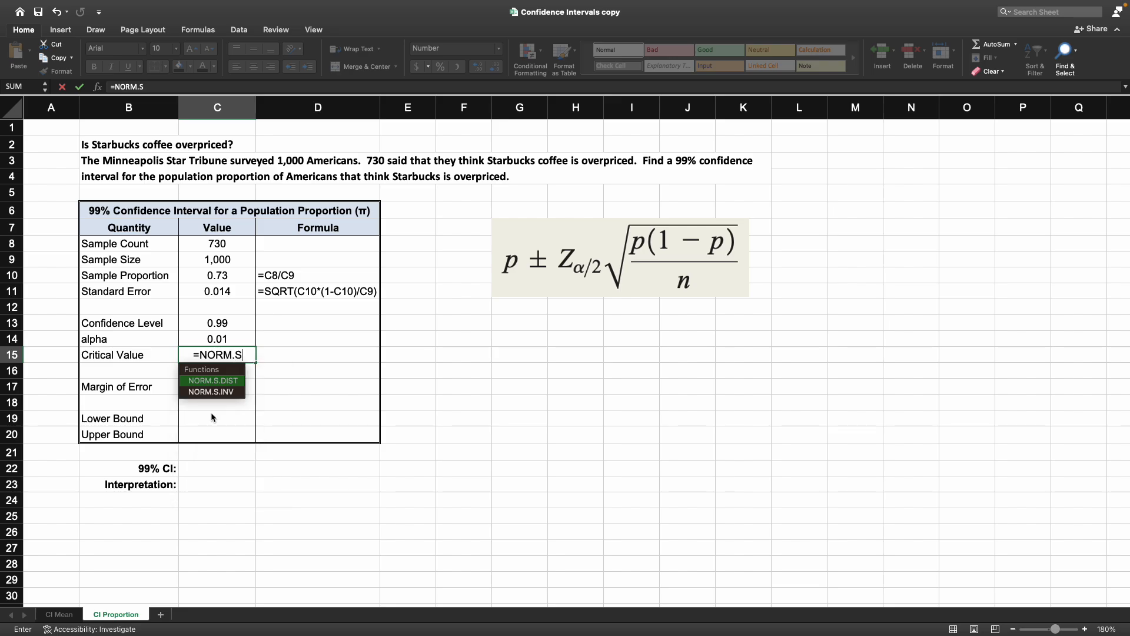
pyautogui.write('.INV')
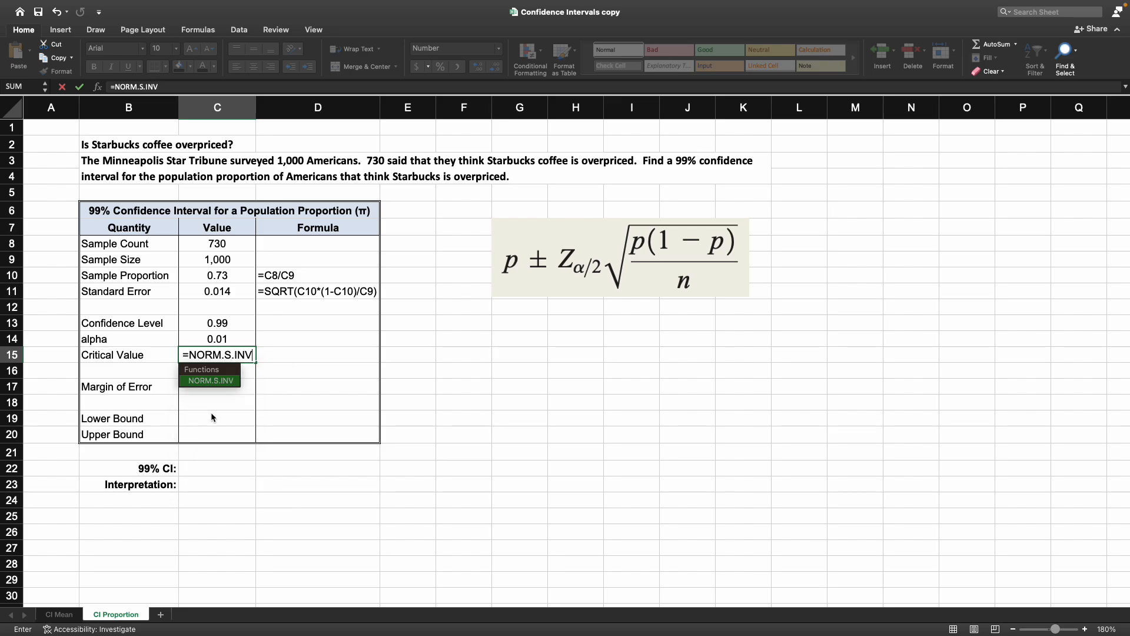
pyautogui.write('(')
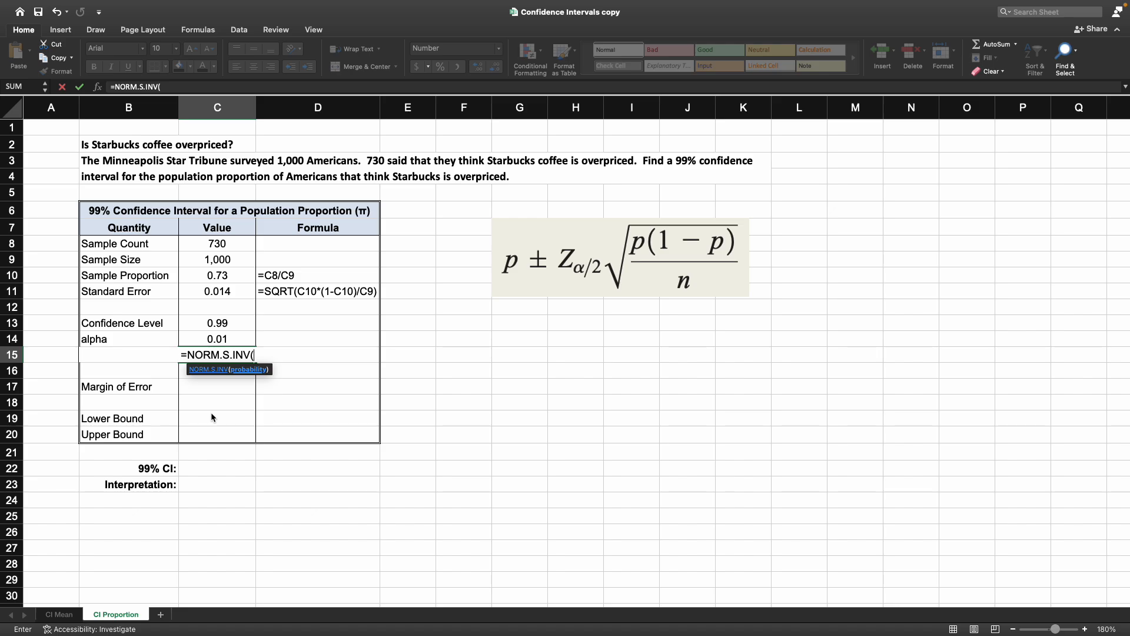
pyautogui.write('1-')
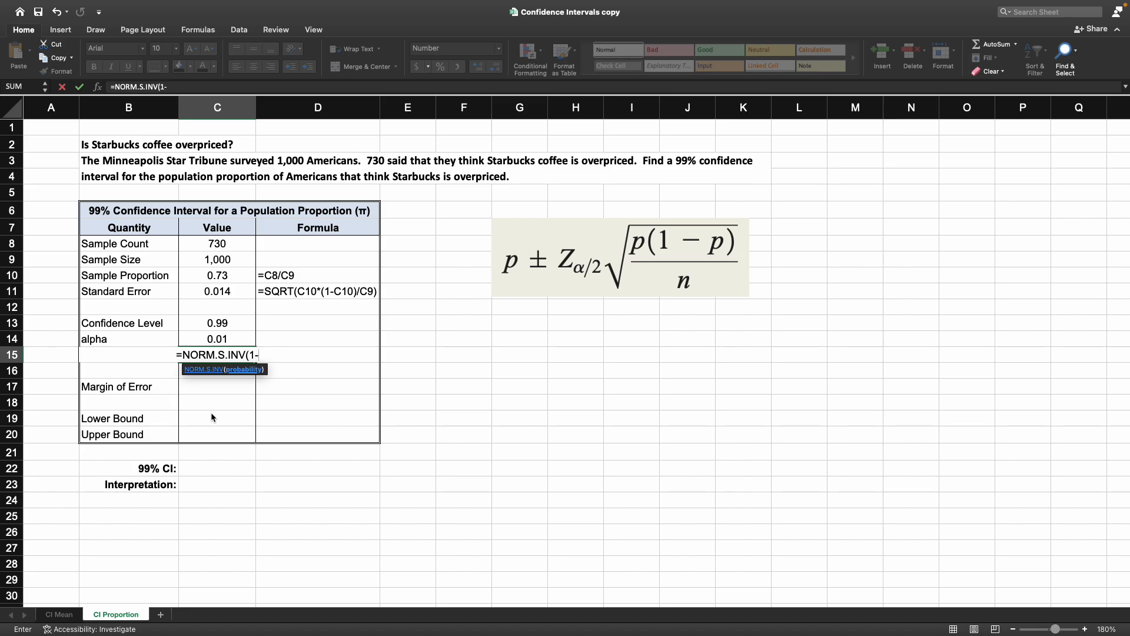
pyautogui.press('Up')
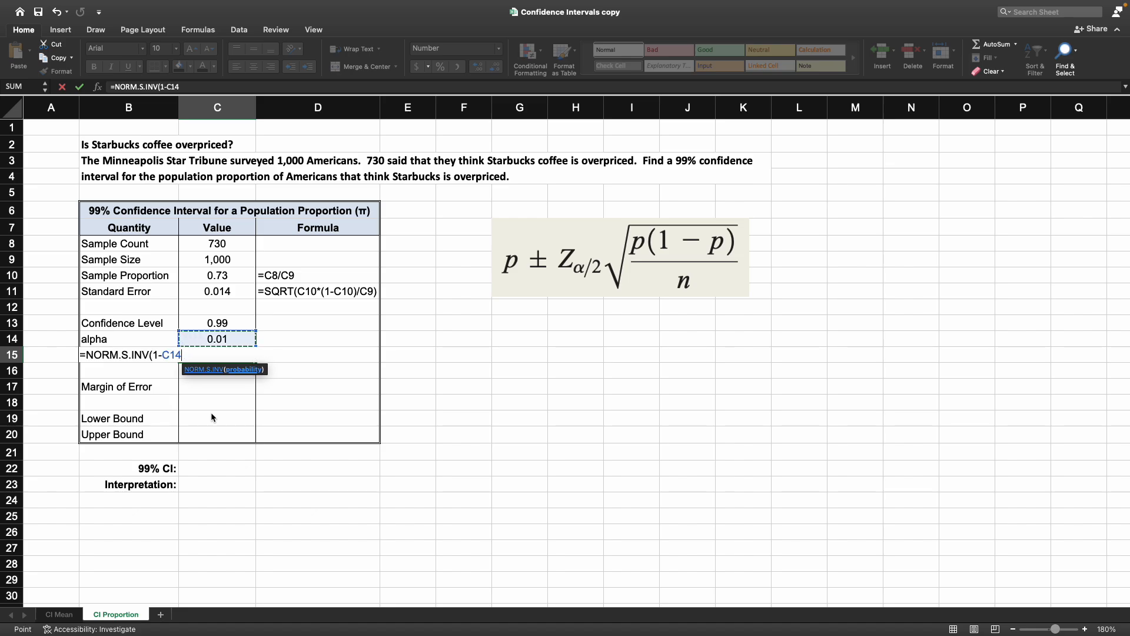
pyautogui.write('/2')
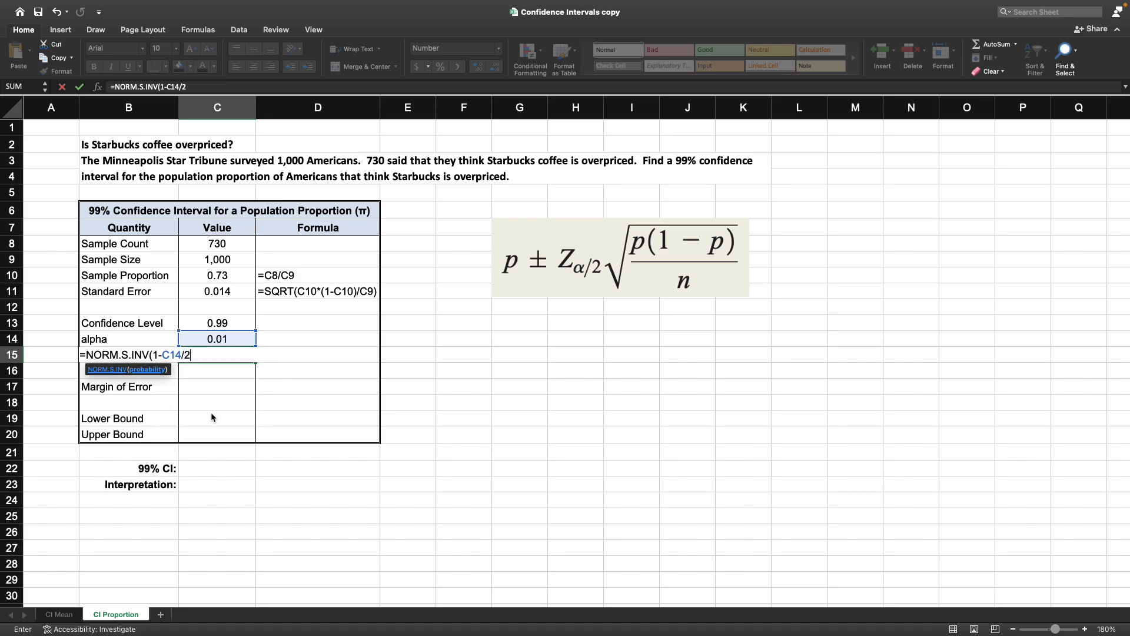
pyautogui.write(')')
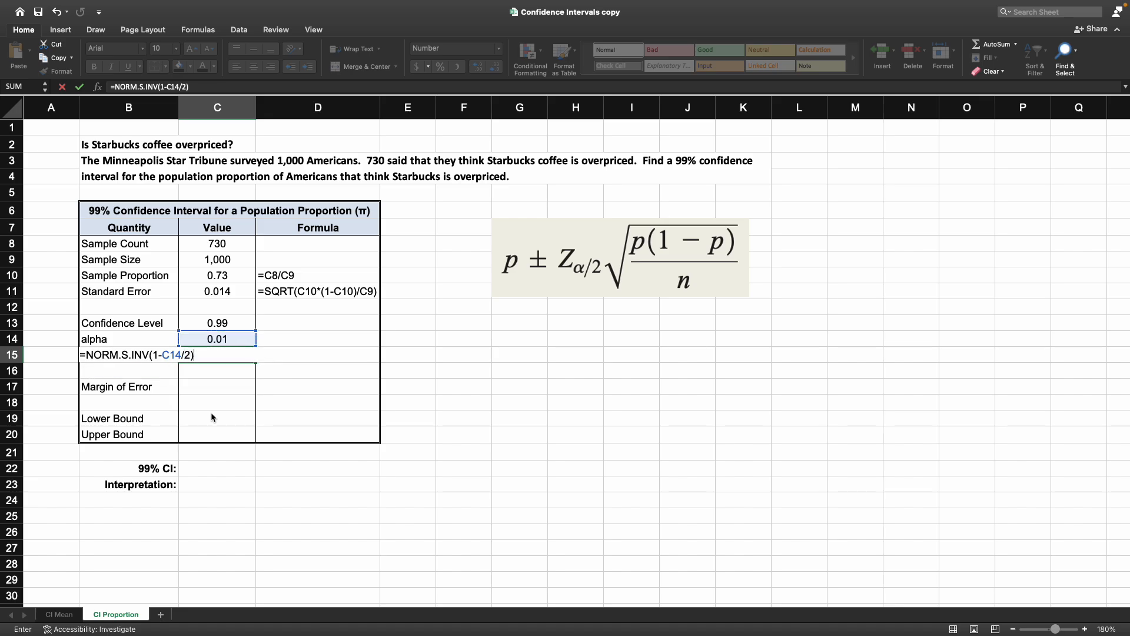
pyautogui.press('Return')
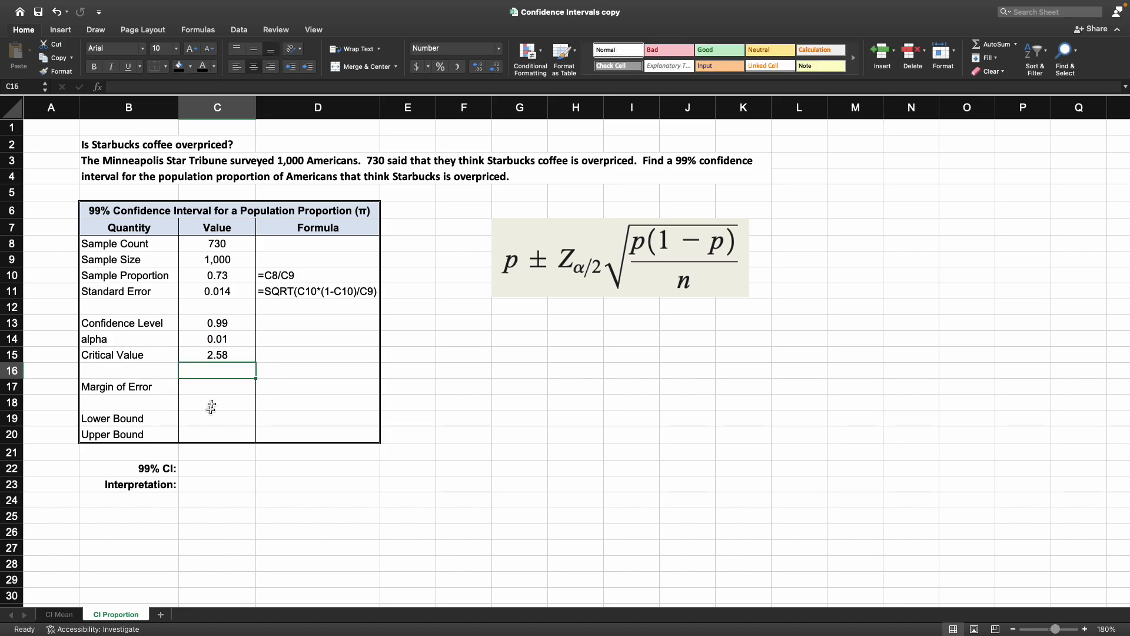
# Step: Display the alpha and critical value formulas in the Formula column beside them
pyautogui.moveTo(289, 343); pyautogui.dragTo(294, 356)
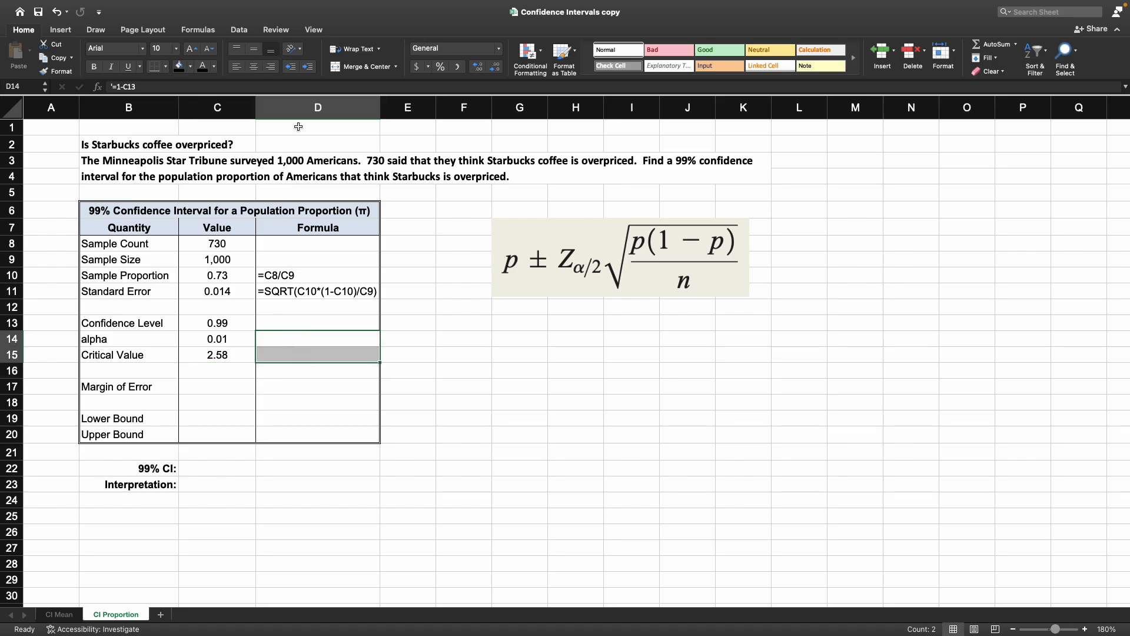
pyautogui.press('super+z')
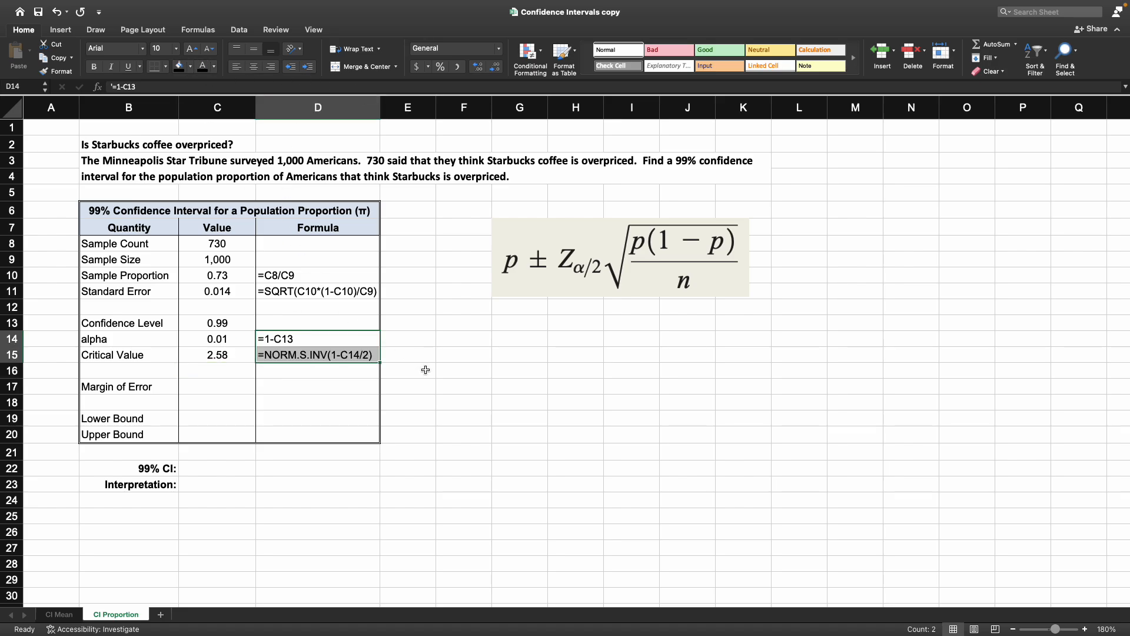
pyautogui.click(424, 370)
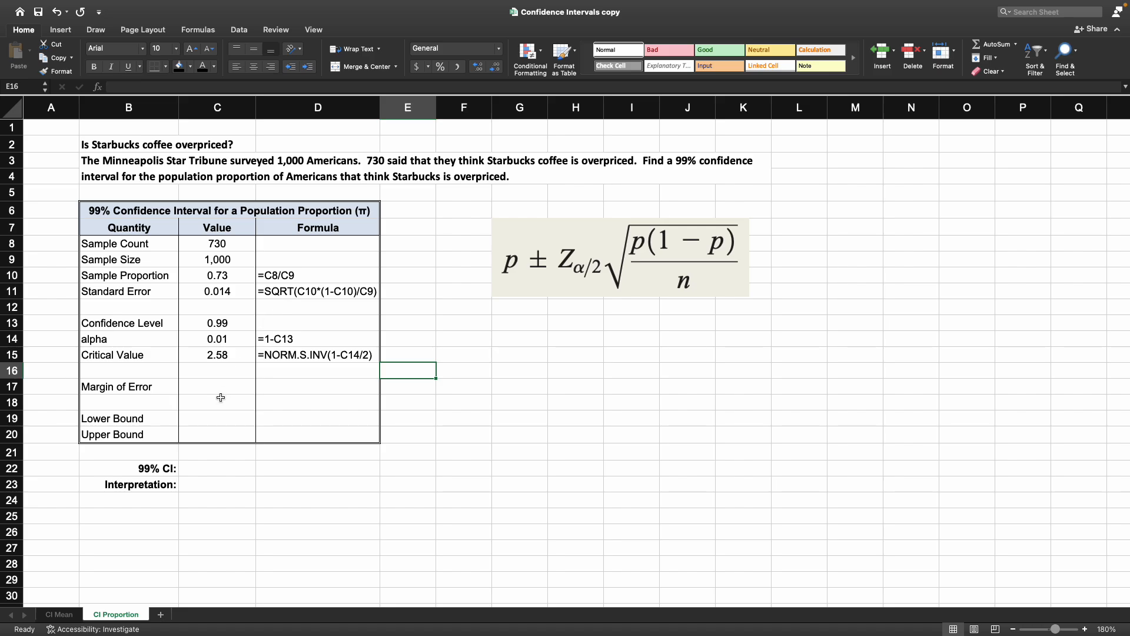
# Step: Compute the margin of error as the standard error times the critical value
pyautogui.click(238, 389)
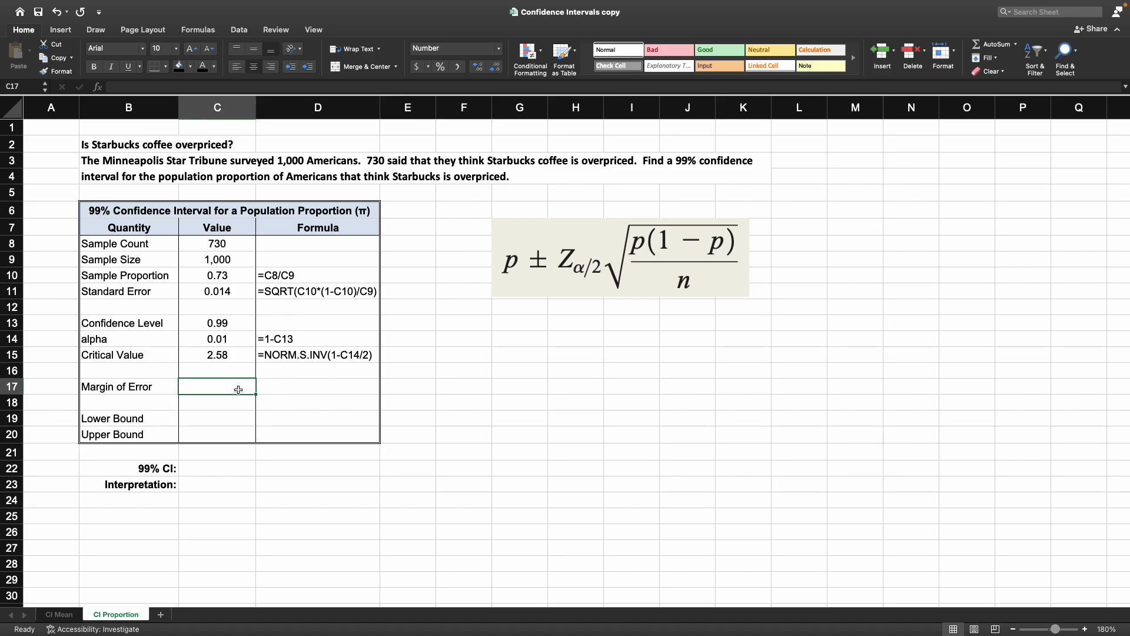
pyautogui.write('=')
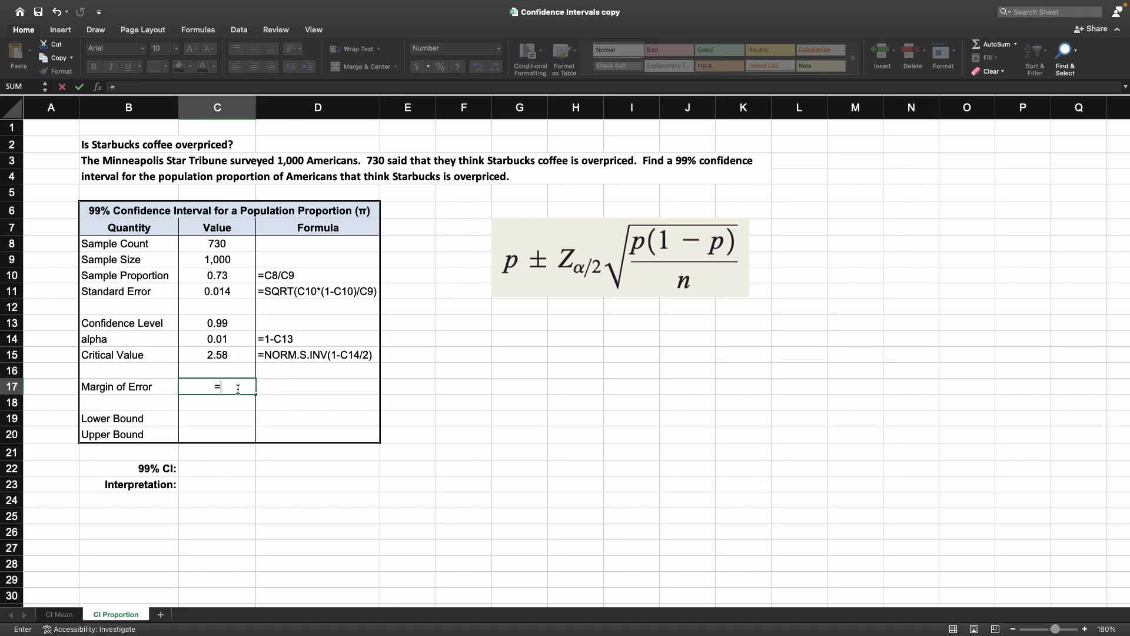
pyautogui.click(238, 291)
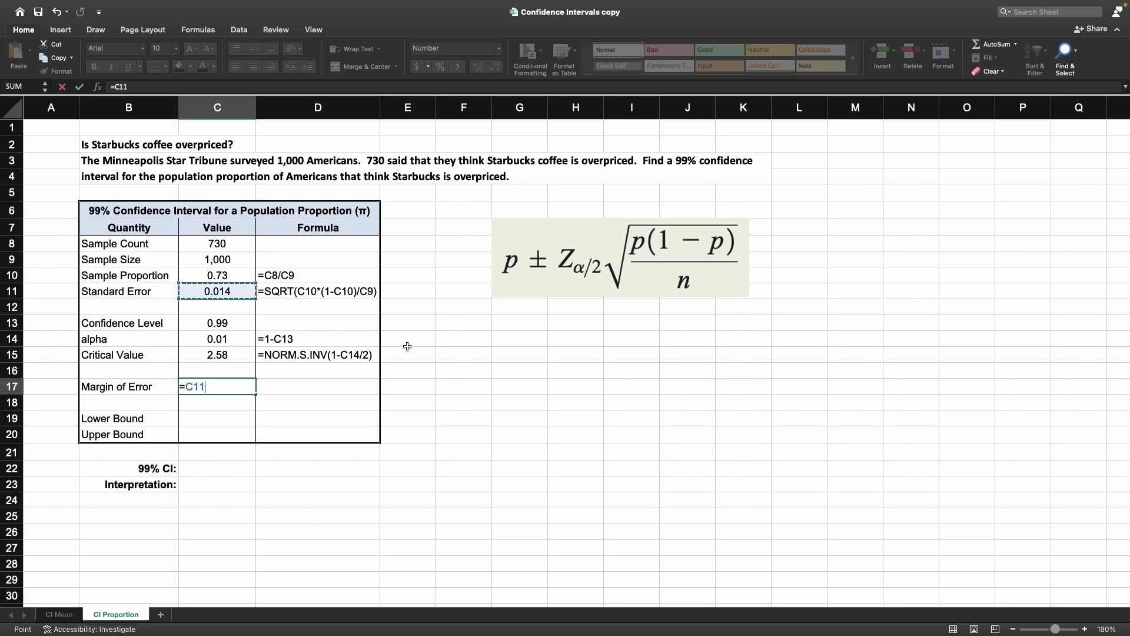
pyautogui.write('*')
pyautogui.click(233, 356)
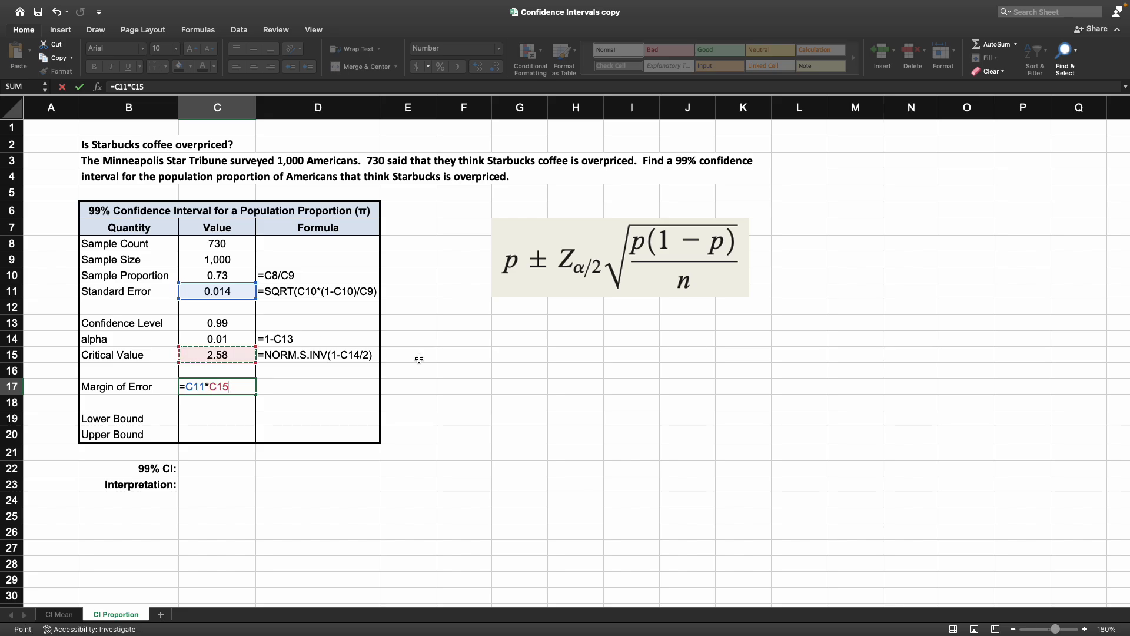
pyautogui.press('Return')
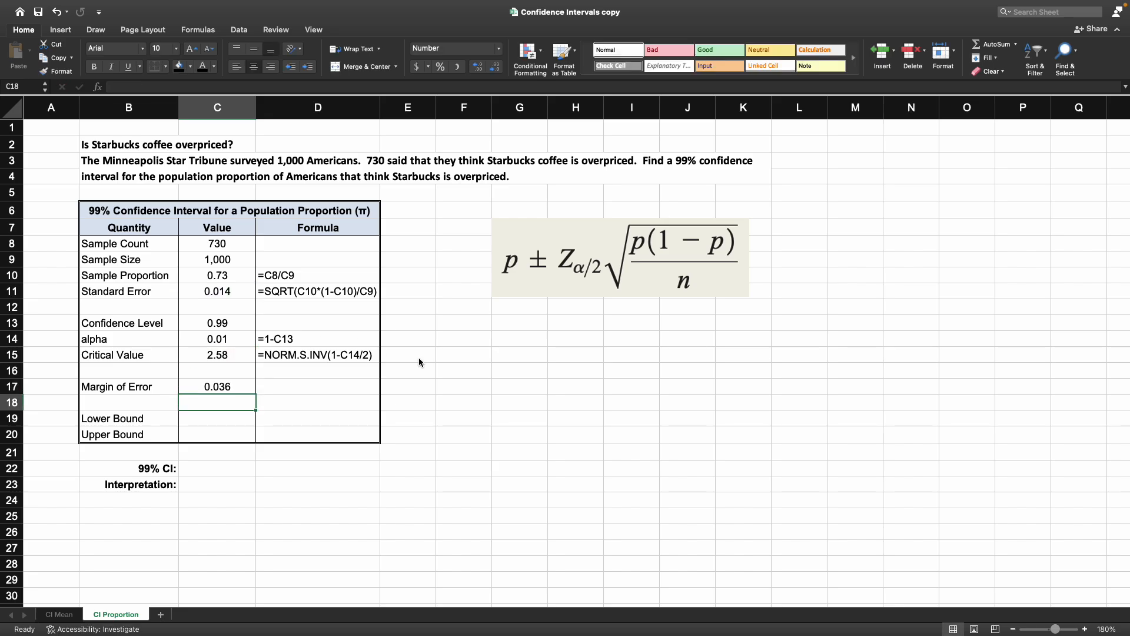
# Step: Set the font colour of the margin of error's Formula cell to black
pyautogui.press('Up')
pyautogui.press('Right')
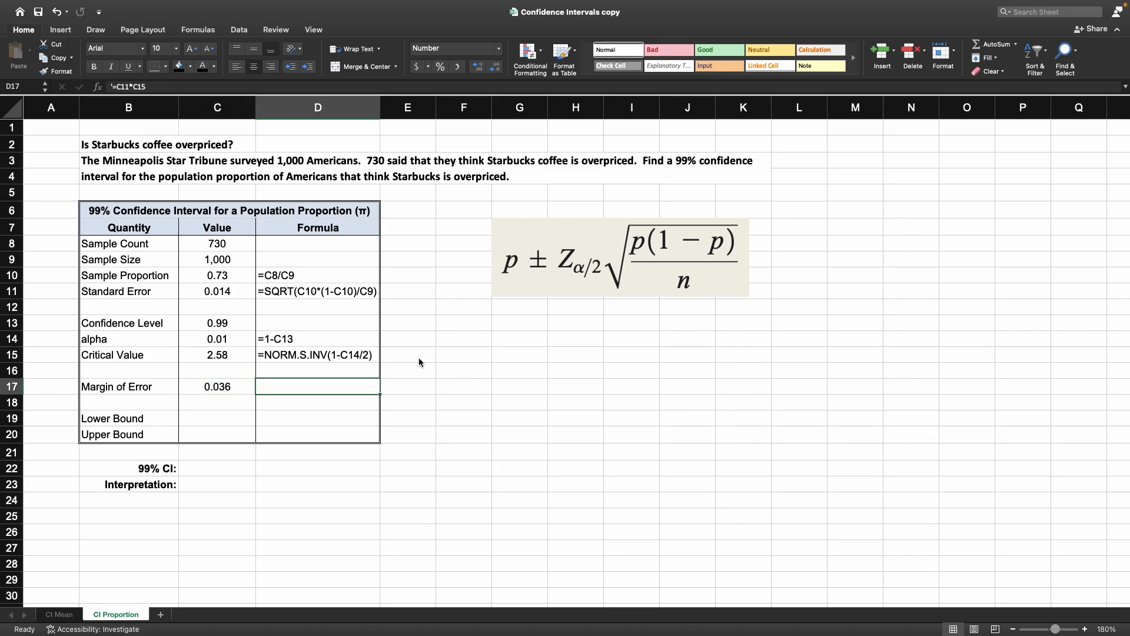
pyautogui.click(202, 66)
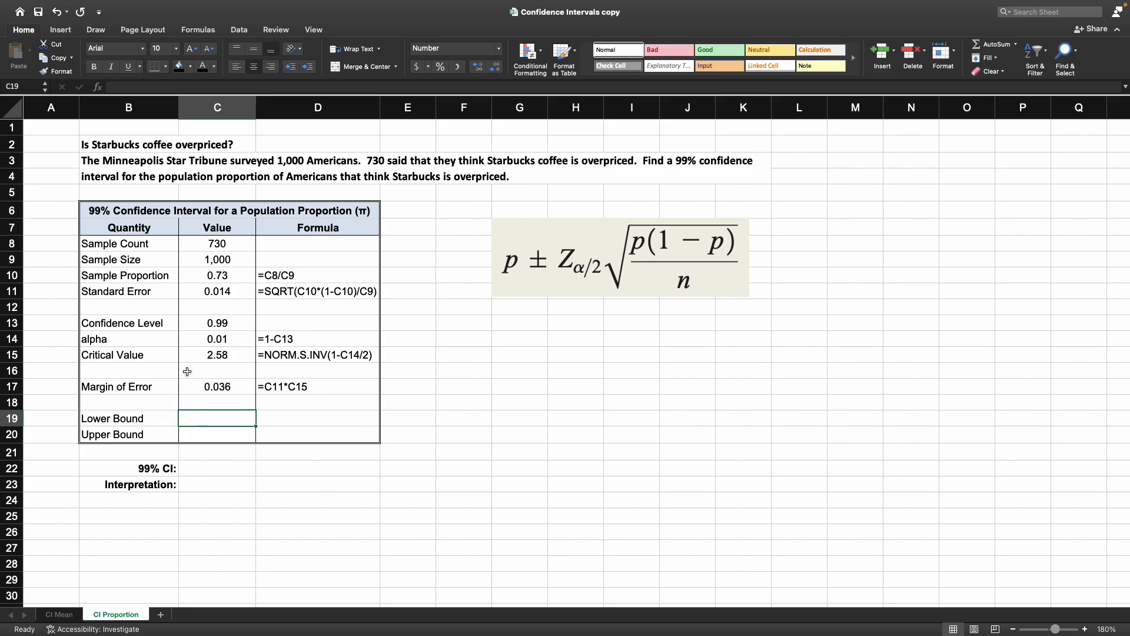
# Step: Compute the lower bound as the sample proportion minus the margin of error
pyautogui.click(223, 276)
pyautogui.click(219, 389)
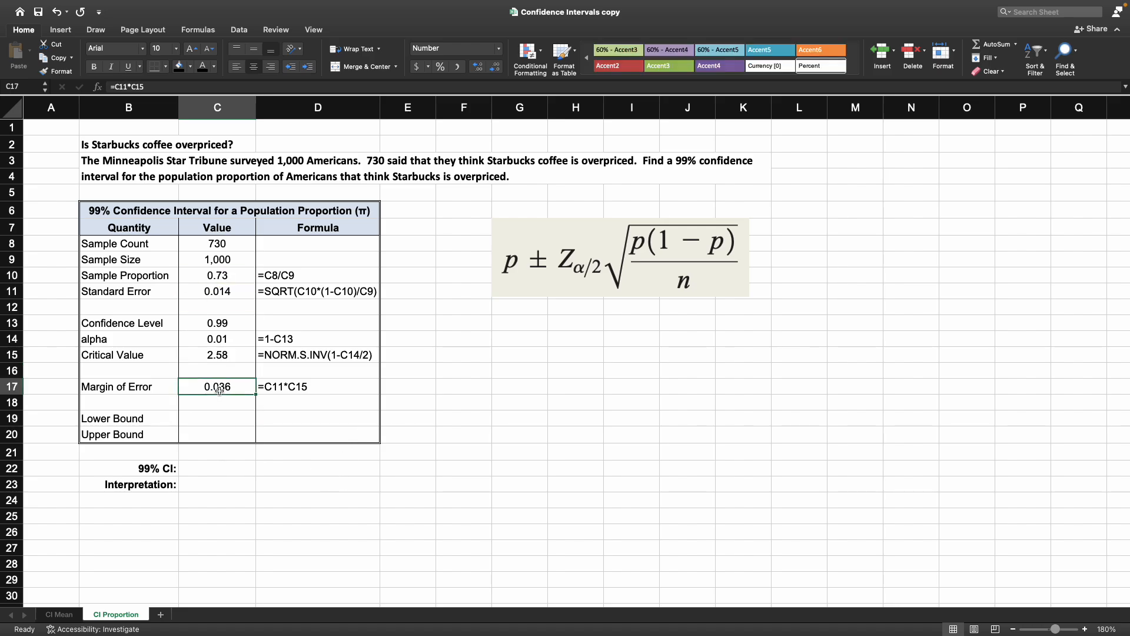
pyautogui.click(231, 274)
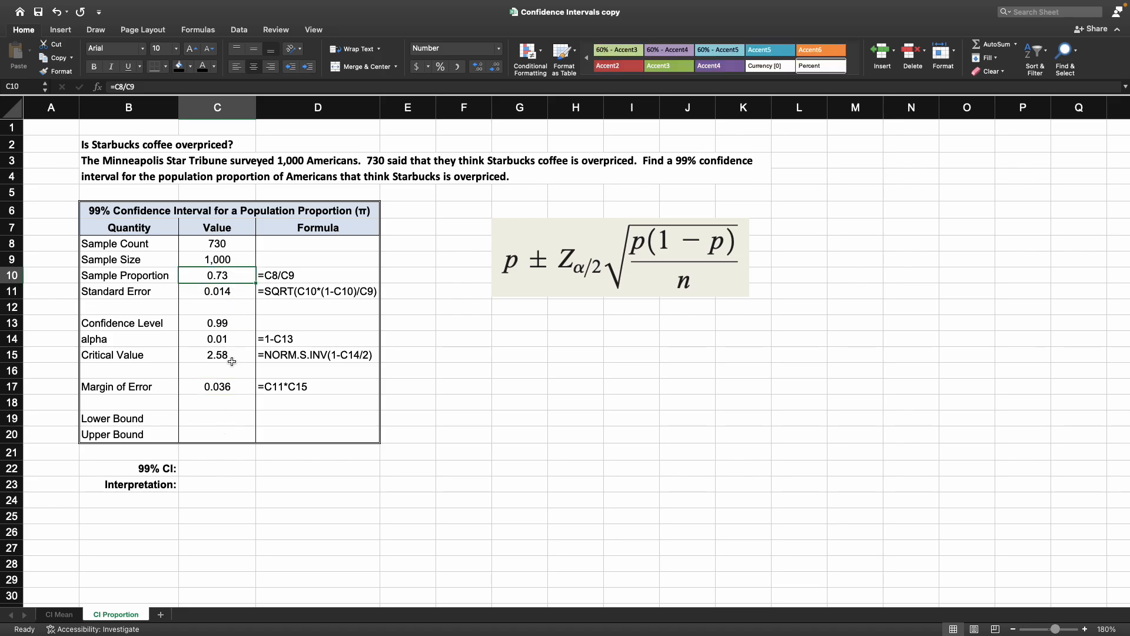
pyautogui.click(231, 385)
pyautogui.click(226, 419)
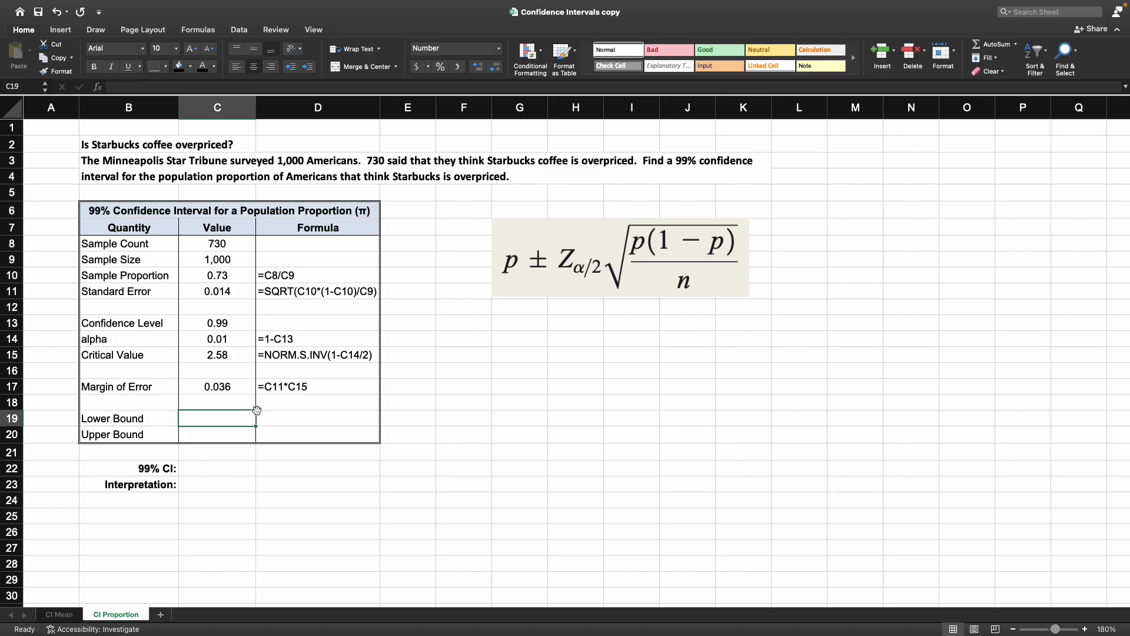
pyautogui.write('=')
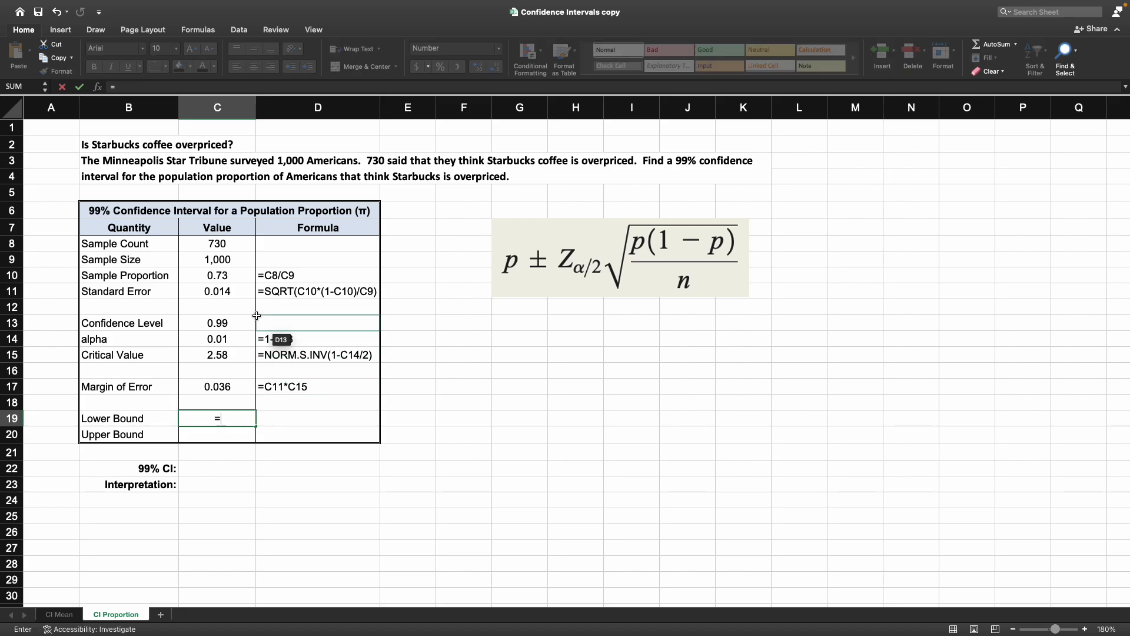
pyautogui.click(244, 277)
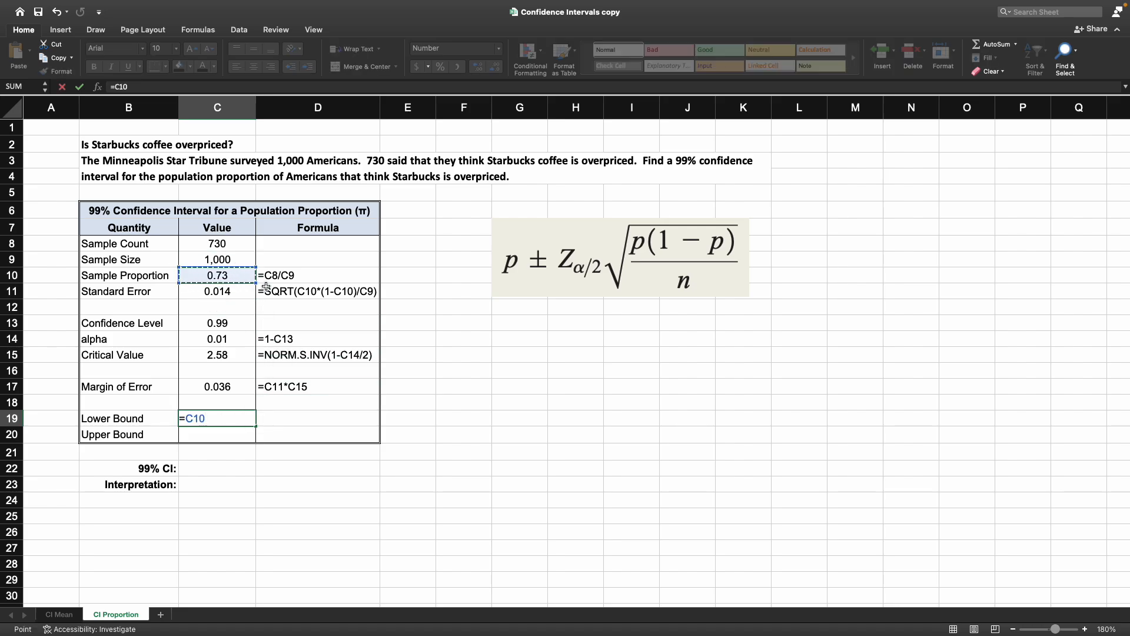
pyautogui.write('-')
pyautogui.click(239, 386)
pyautogui.press('Return')
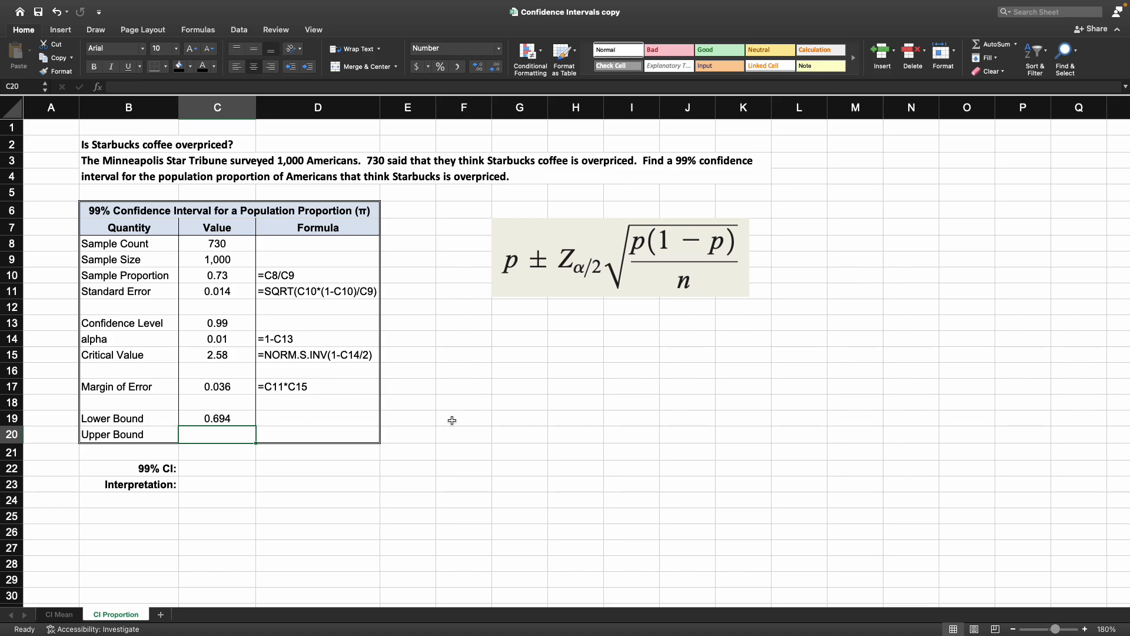
# Step: Compute the upper bound as the sample proportion plus the margin of error
pyautogui.write('=')
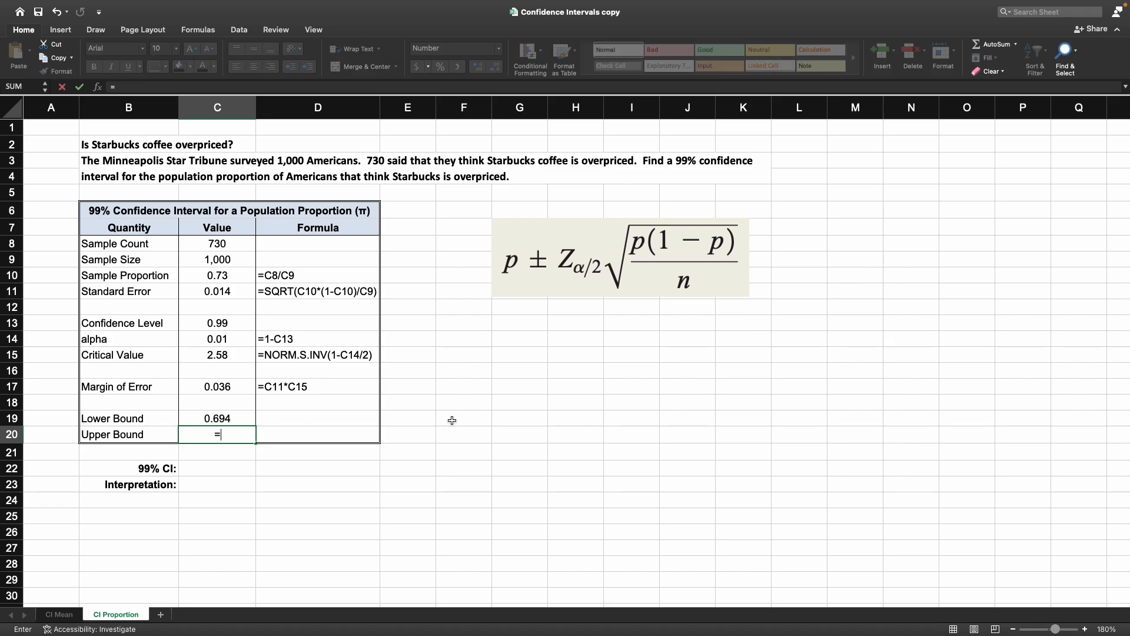
pyautogui.click(241, 277)
pyautogui.write('+')
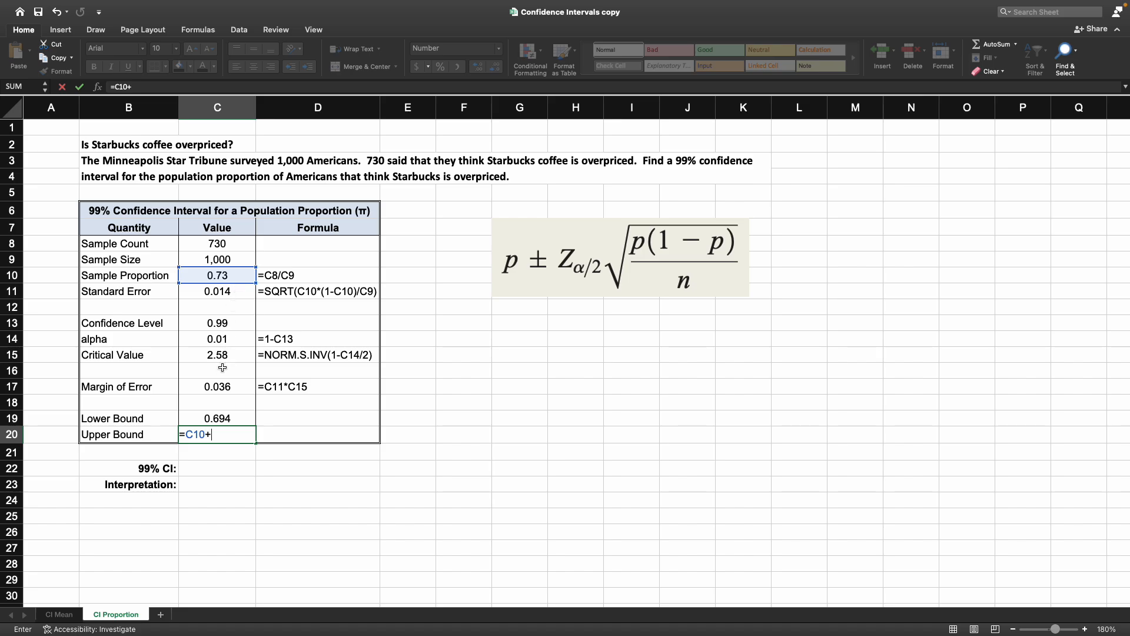
pyautogui.click(226, 386)
pyautogui.press('Return')
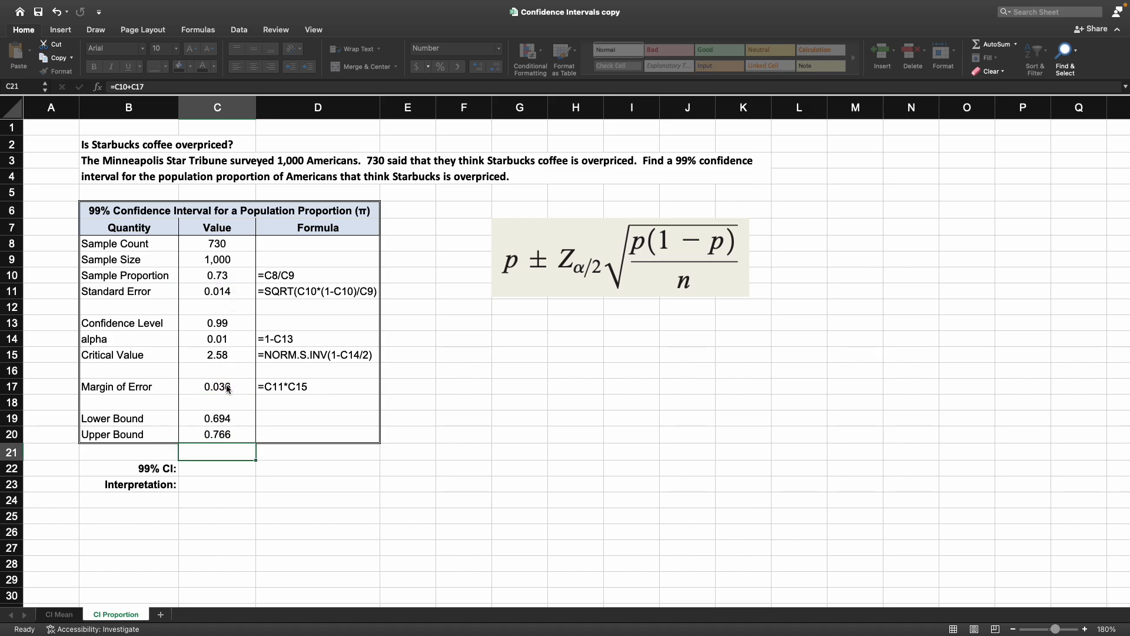
# Step: Set the font colour of the lower and upper bound Formula cells to black
pyautogui.moveTo(300, 417); pyautogui.dragTo(300, 434)
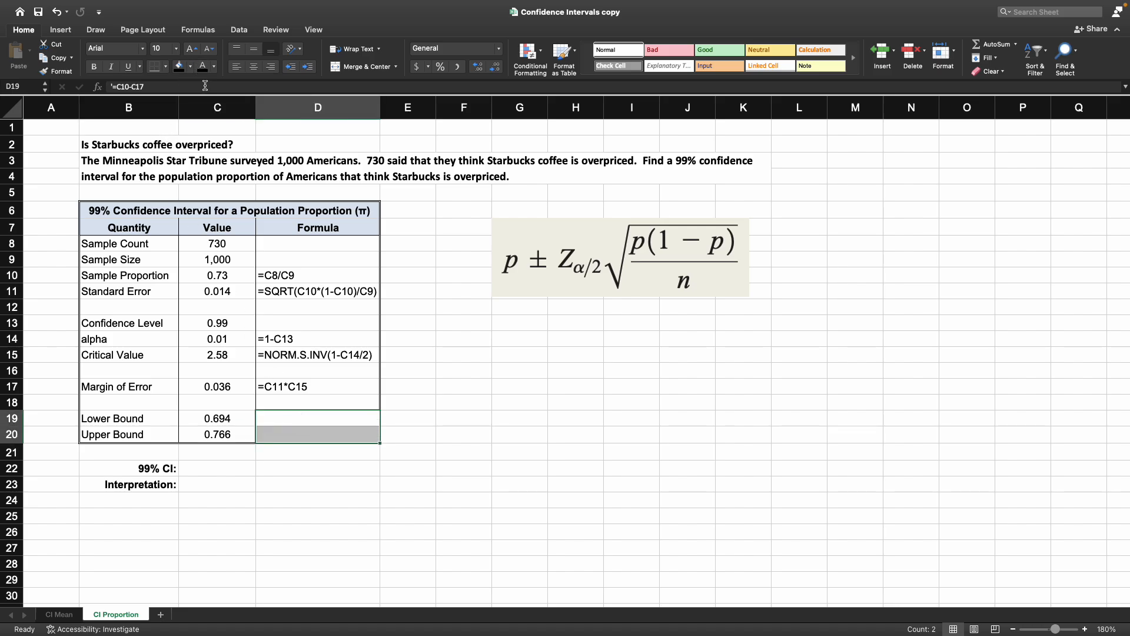
pyautogui.click(199, 66)
pyautogui.click(416, 488)
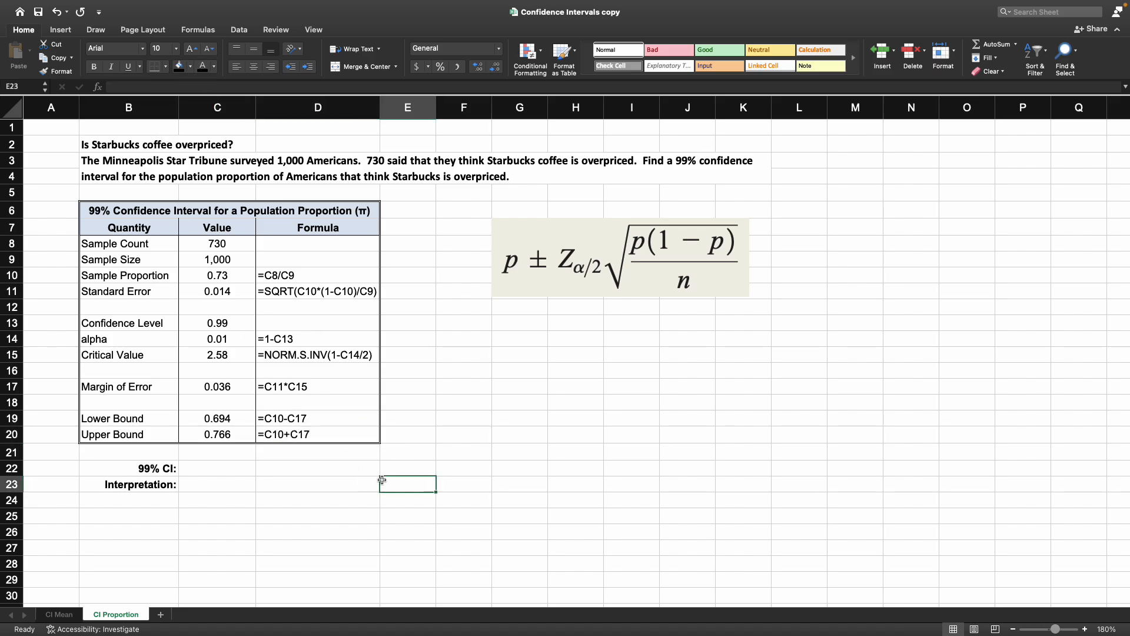
# Step: Fill the 99% CI cell with the interval expression built from the lower and upper bounds
pyautogui.click(244, 462)
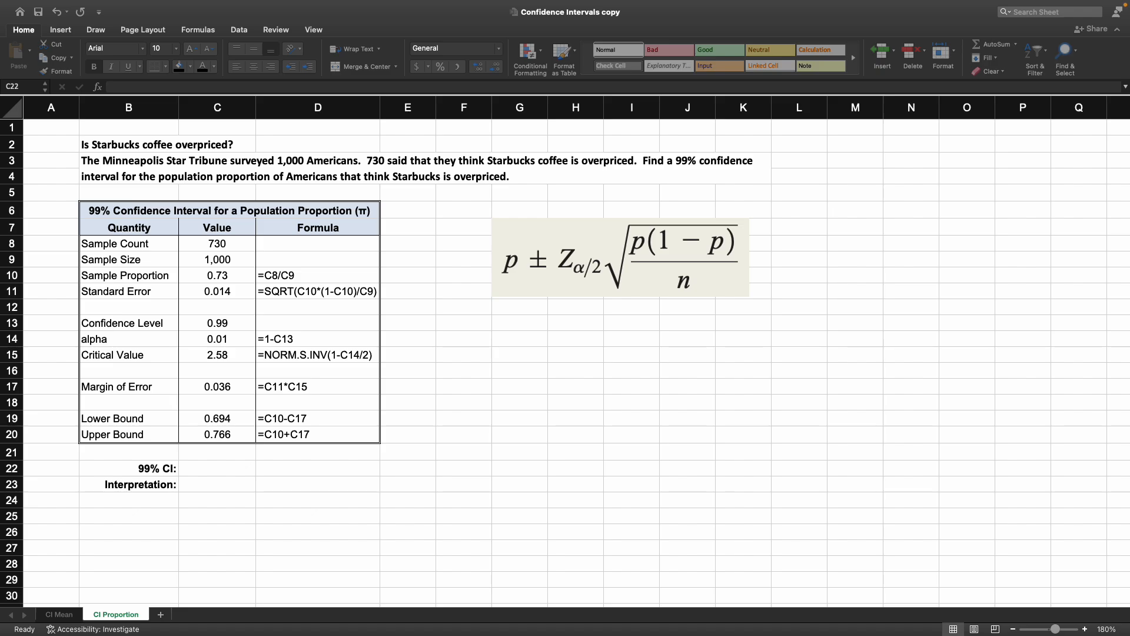
pyautogui.press('super+c')
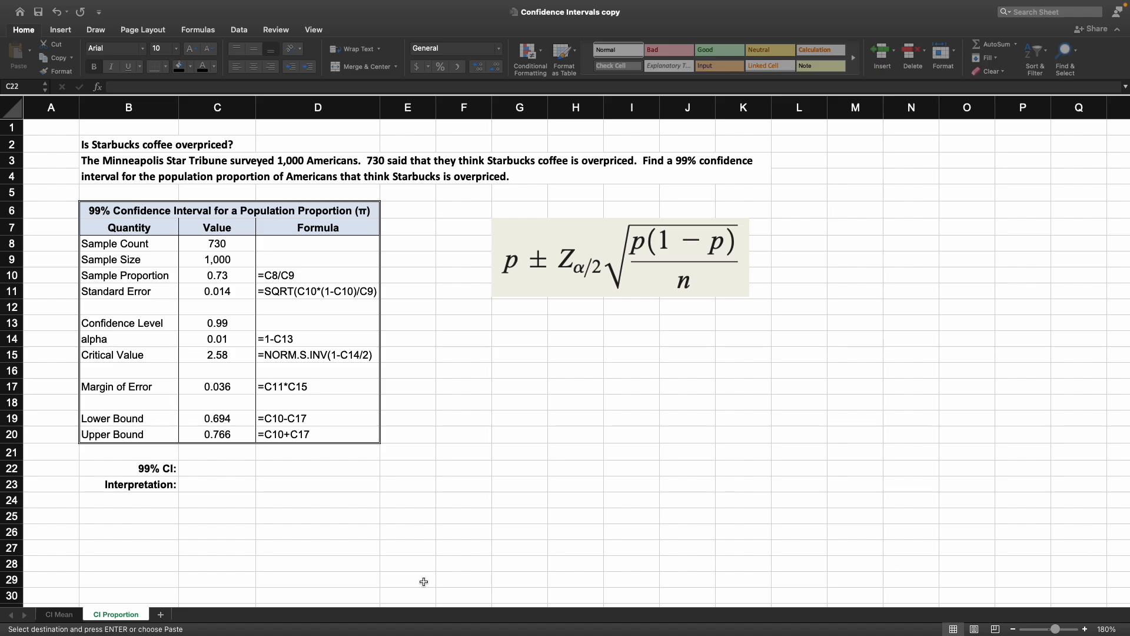
pyautogui.click(210, 465)
pyautogui.press('super+v')
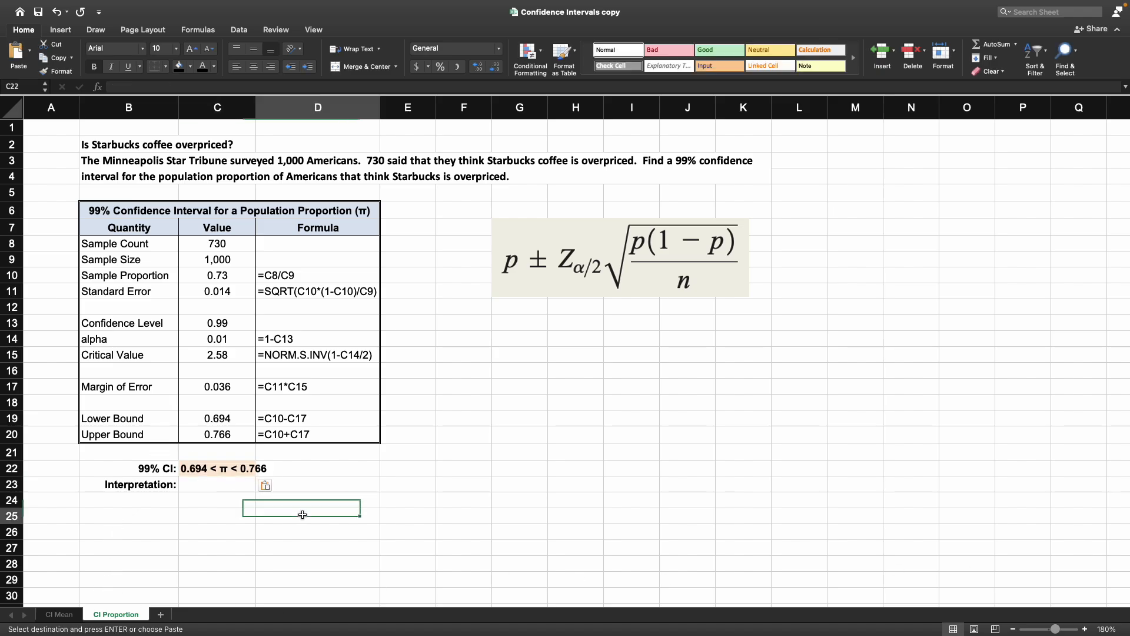
pyautogui.click(232, 418)
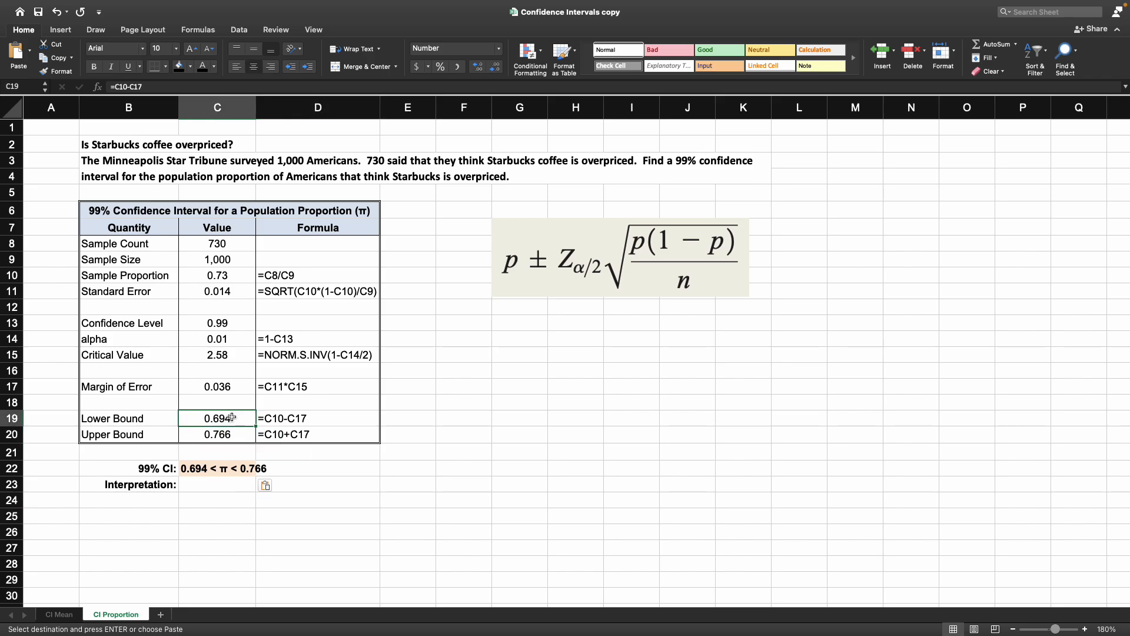
pyautogui.click(238, 435)
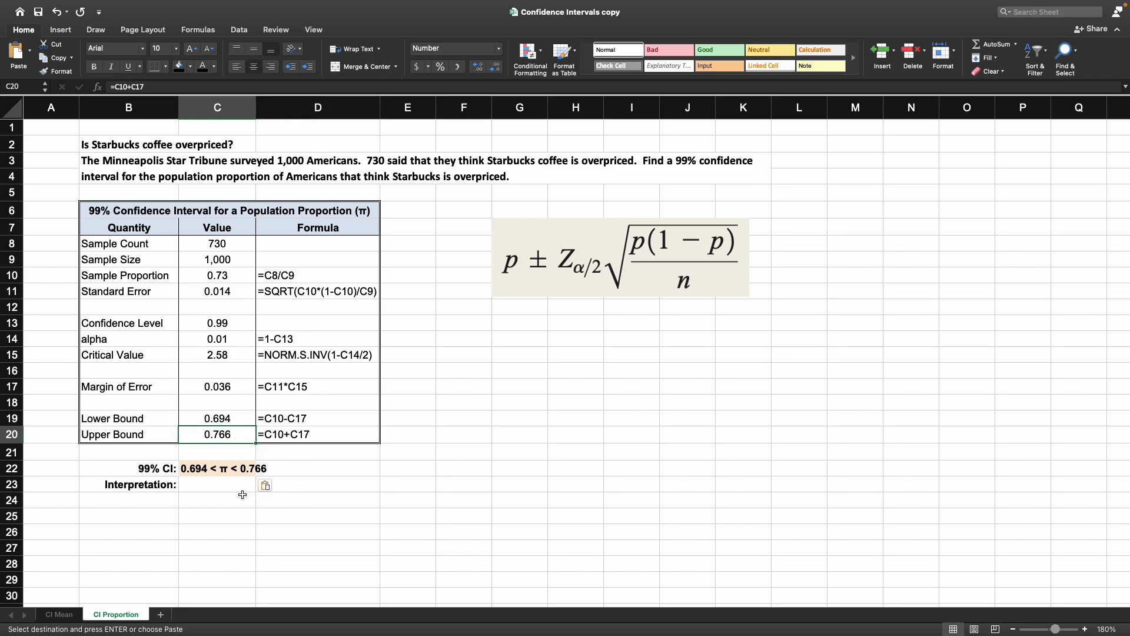
# Step: Enter the interpretation: "We are 99% confident that the population proportion of Americans that think Starbucks coffee is overpriced is between 0.694 and 0.766."
pyautogui.click(224, 485)
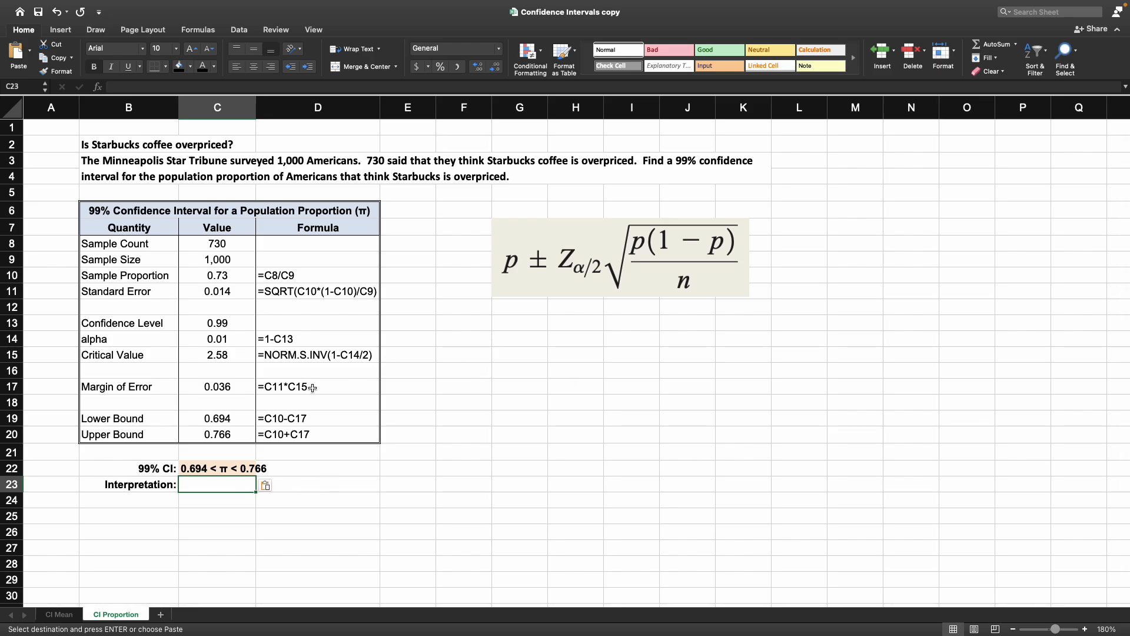
pyautogui.write('WE')
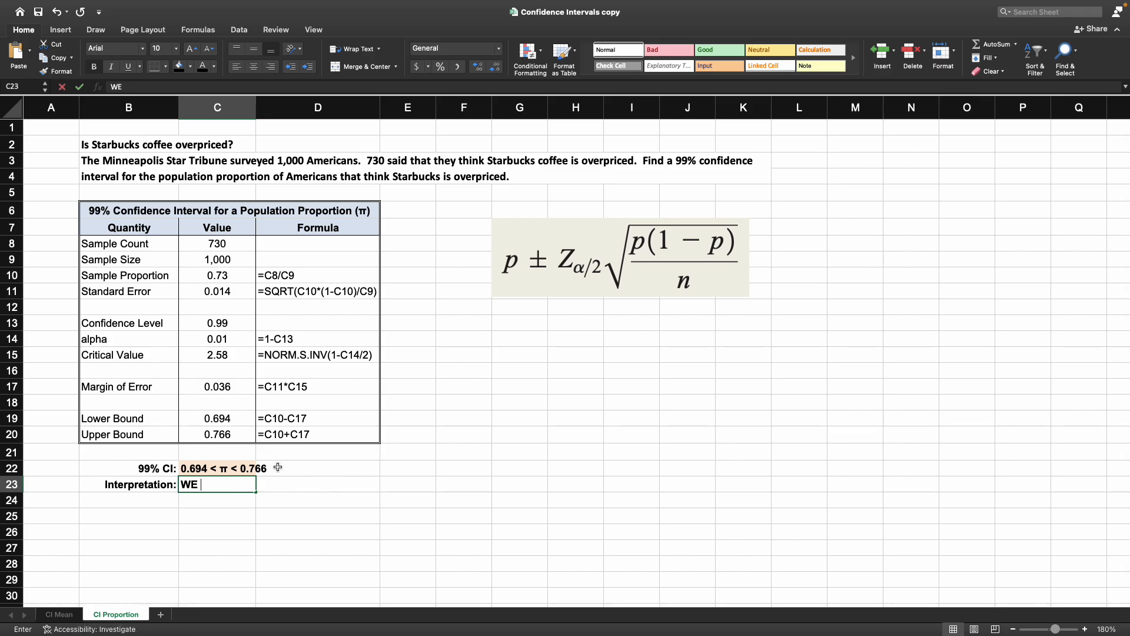
pyautogui.press('BackSpace')
pyautogui.press('BackSpace')
pyautogui.write('e are ')
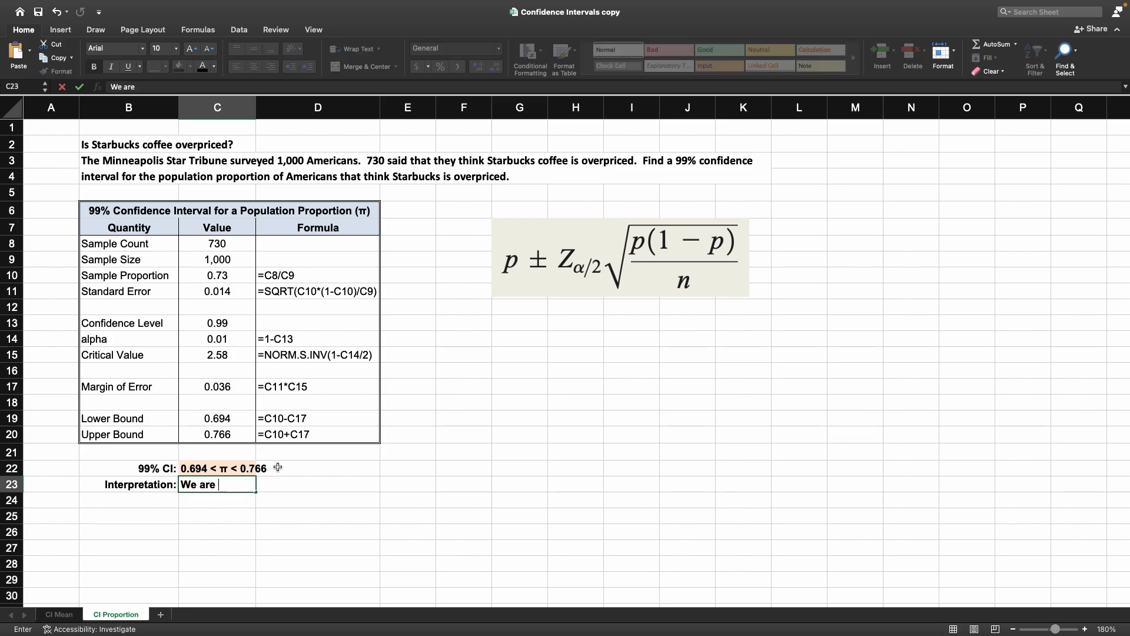
pyautogui.write('99% confid')
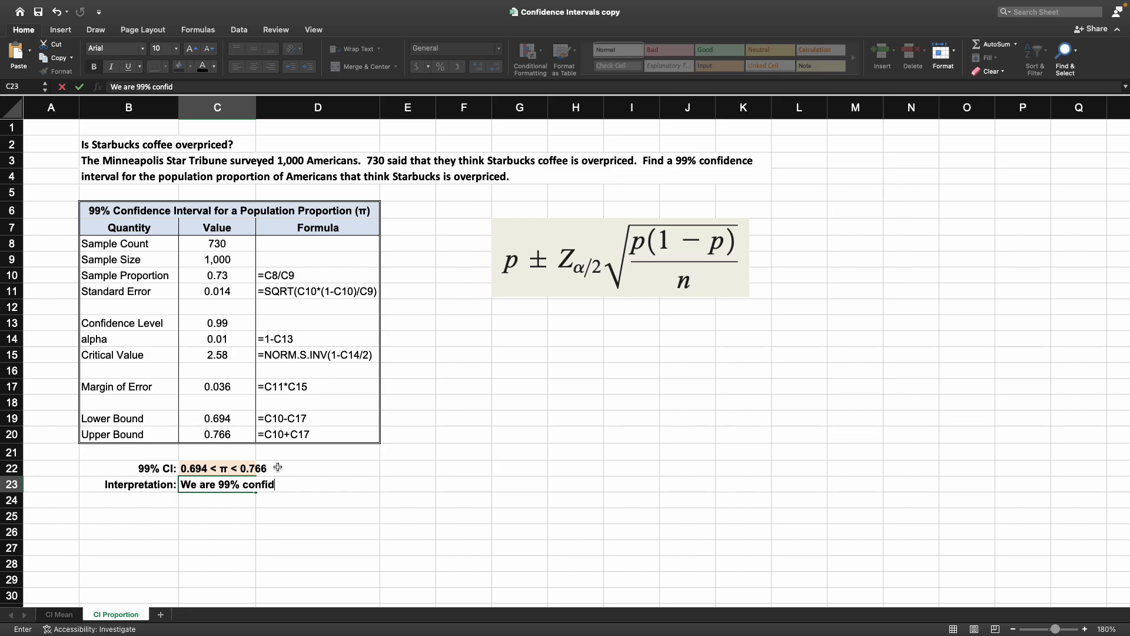
pyautogui.write('ent that the population pro')
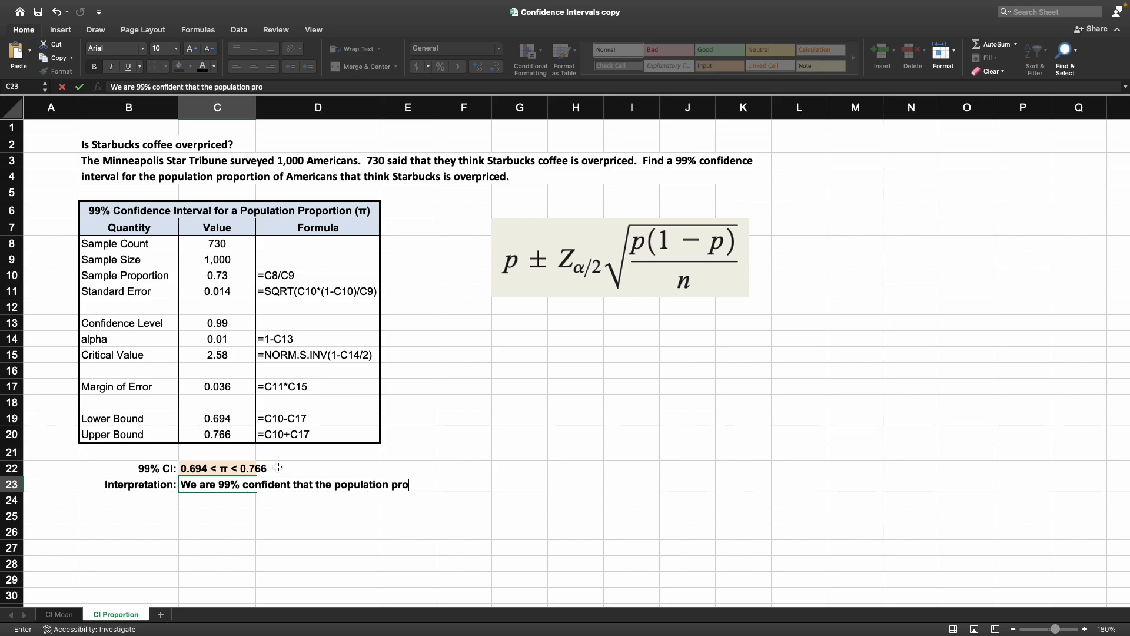
pyautogui.write('portion of Amer')
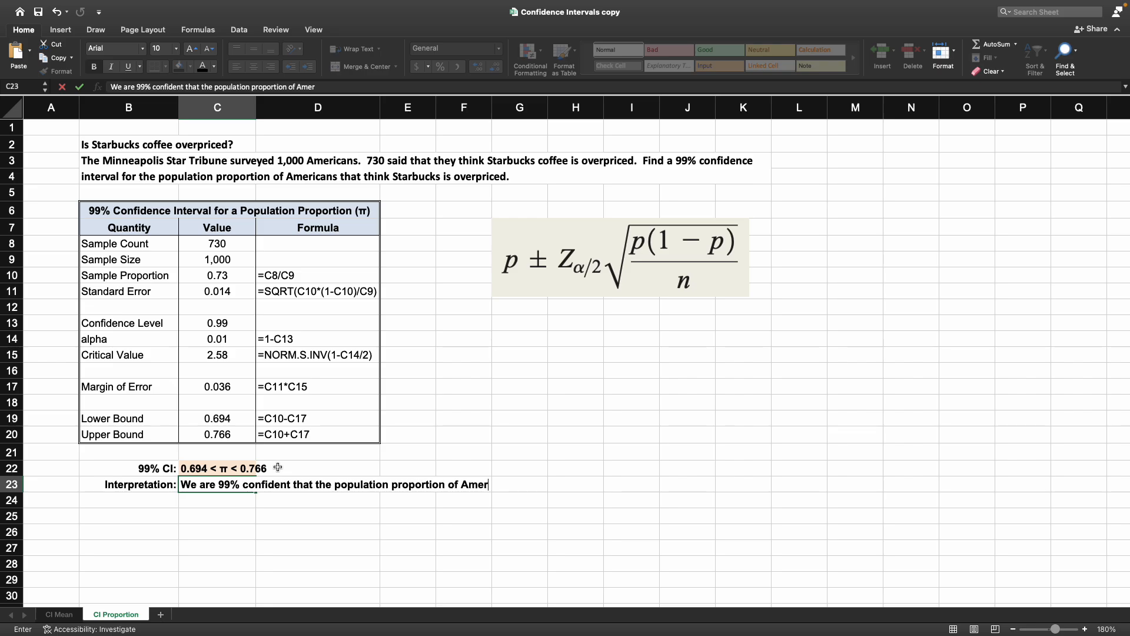
pyautogui.write('icans that think')
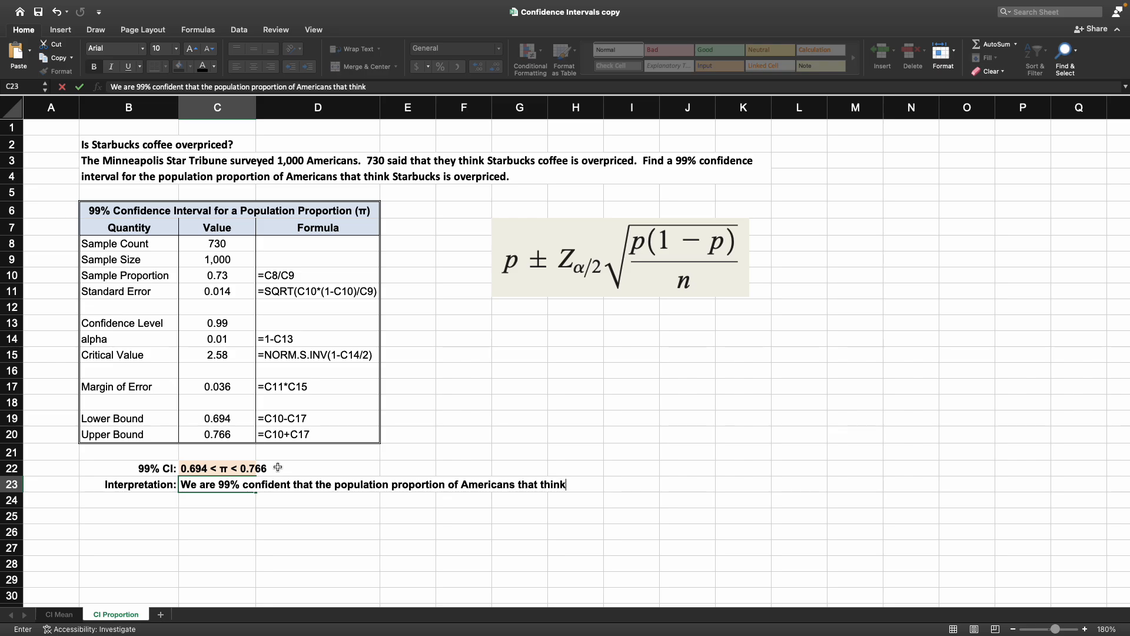
pyautogui.write(' Starbuc')
pyautogui.write('ks cov')
pyautogui.write('fee')
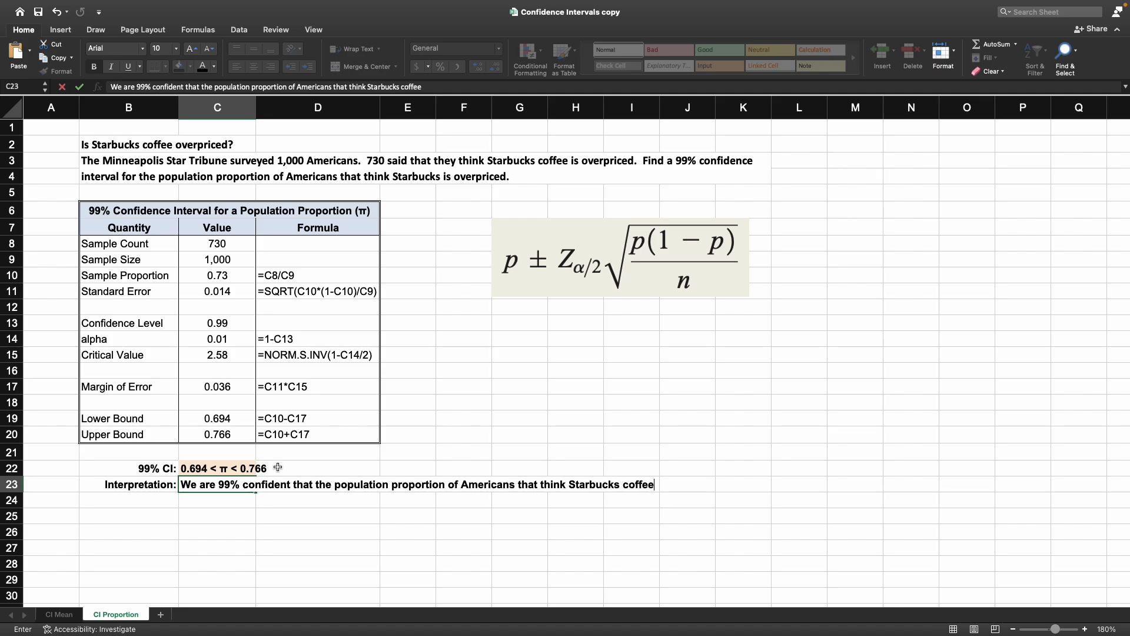
pyautogui.write(' is overpriced is between 0.6')
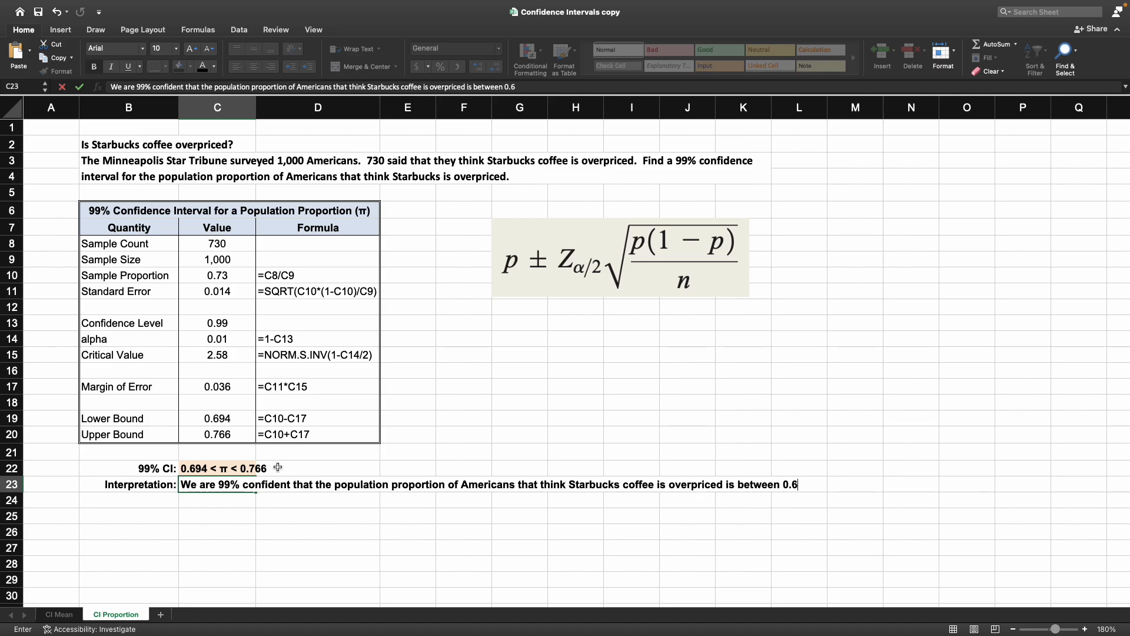
pyautogui.write('94 and 0.766.')
pyautogui.press('Return')
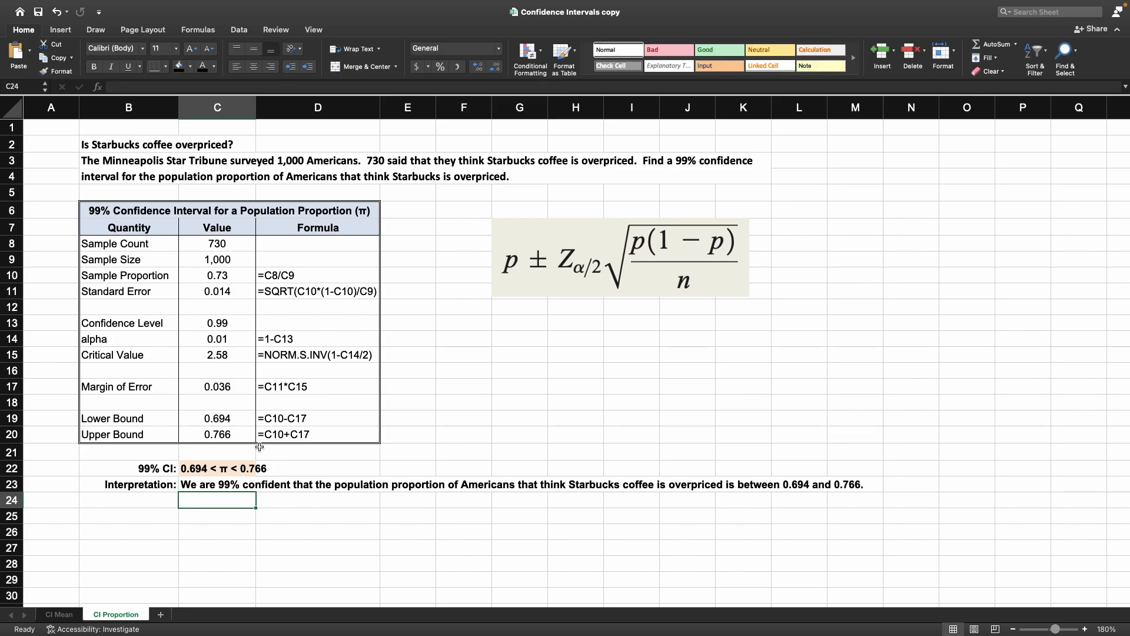
pyautogui.click(56, 128)
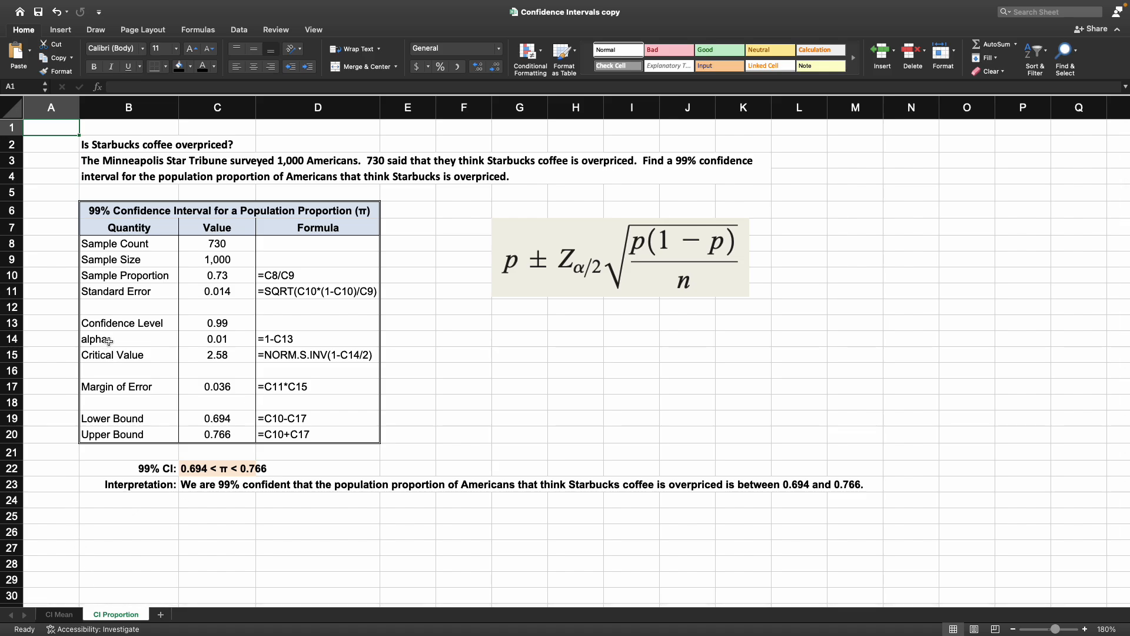
pyautogui.moveTo(109, 144); pyautogui.dragTo(406, 482)
pyautogui.click(64, 132)
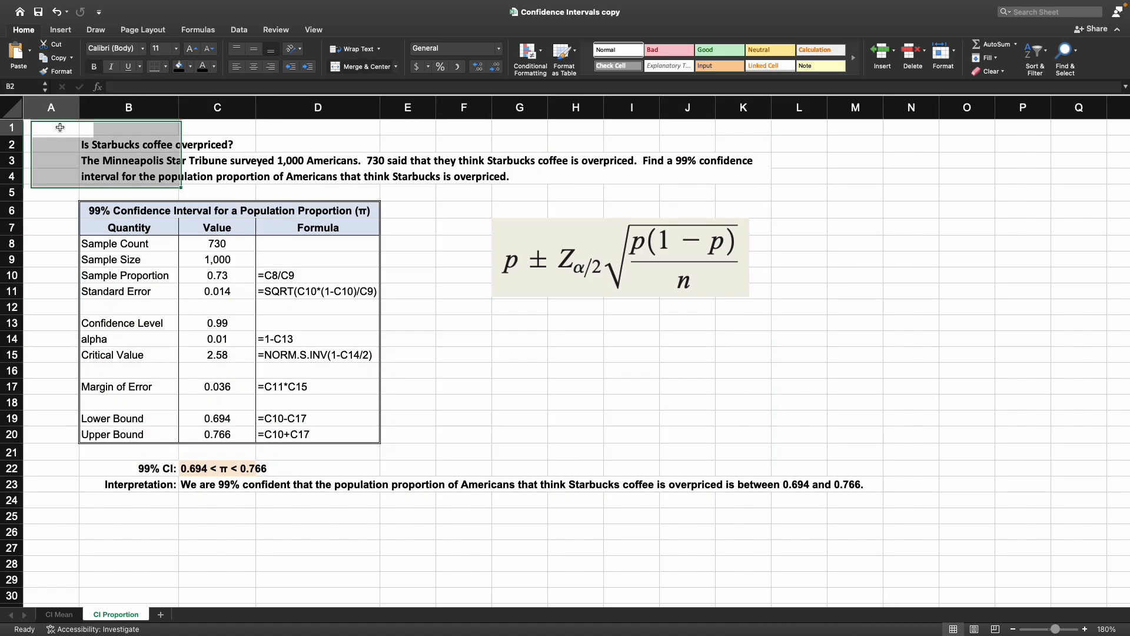